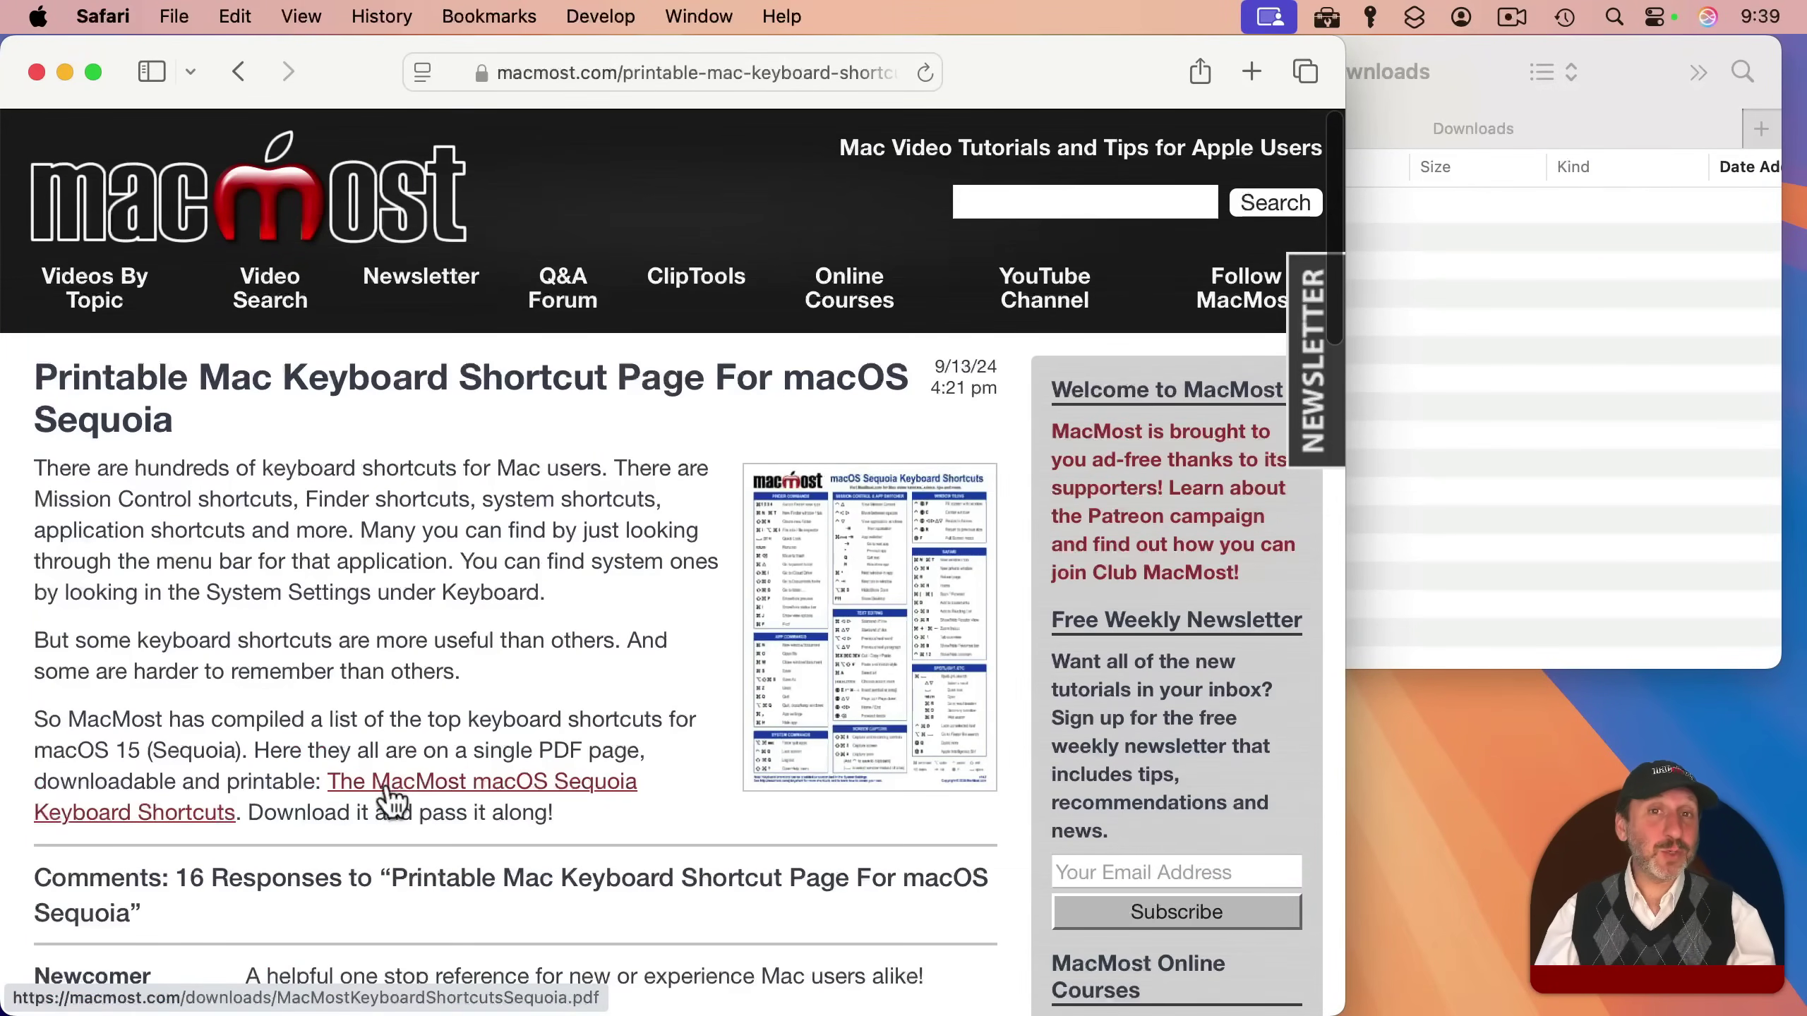
Download MacMostKeyboardShortcutsSequoia.pdf, check it in Safari's downloads list, then bring up the Finder Downloads folder.
{"action": "left_click", "coordinate": [427, 779]}
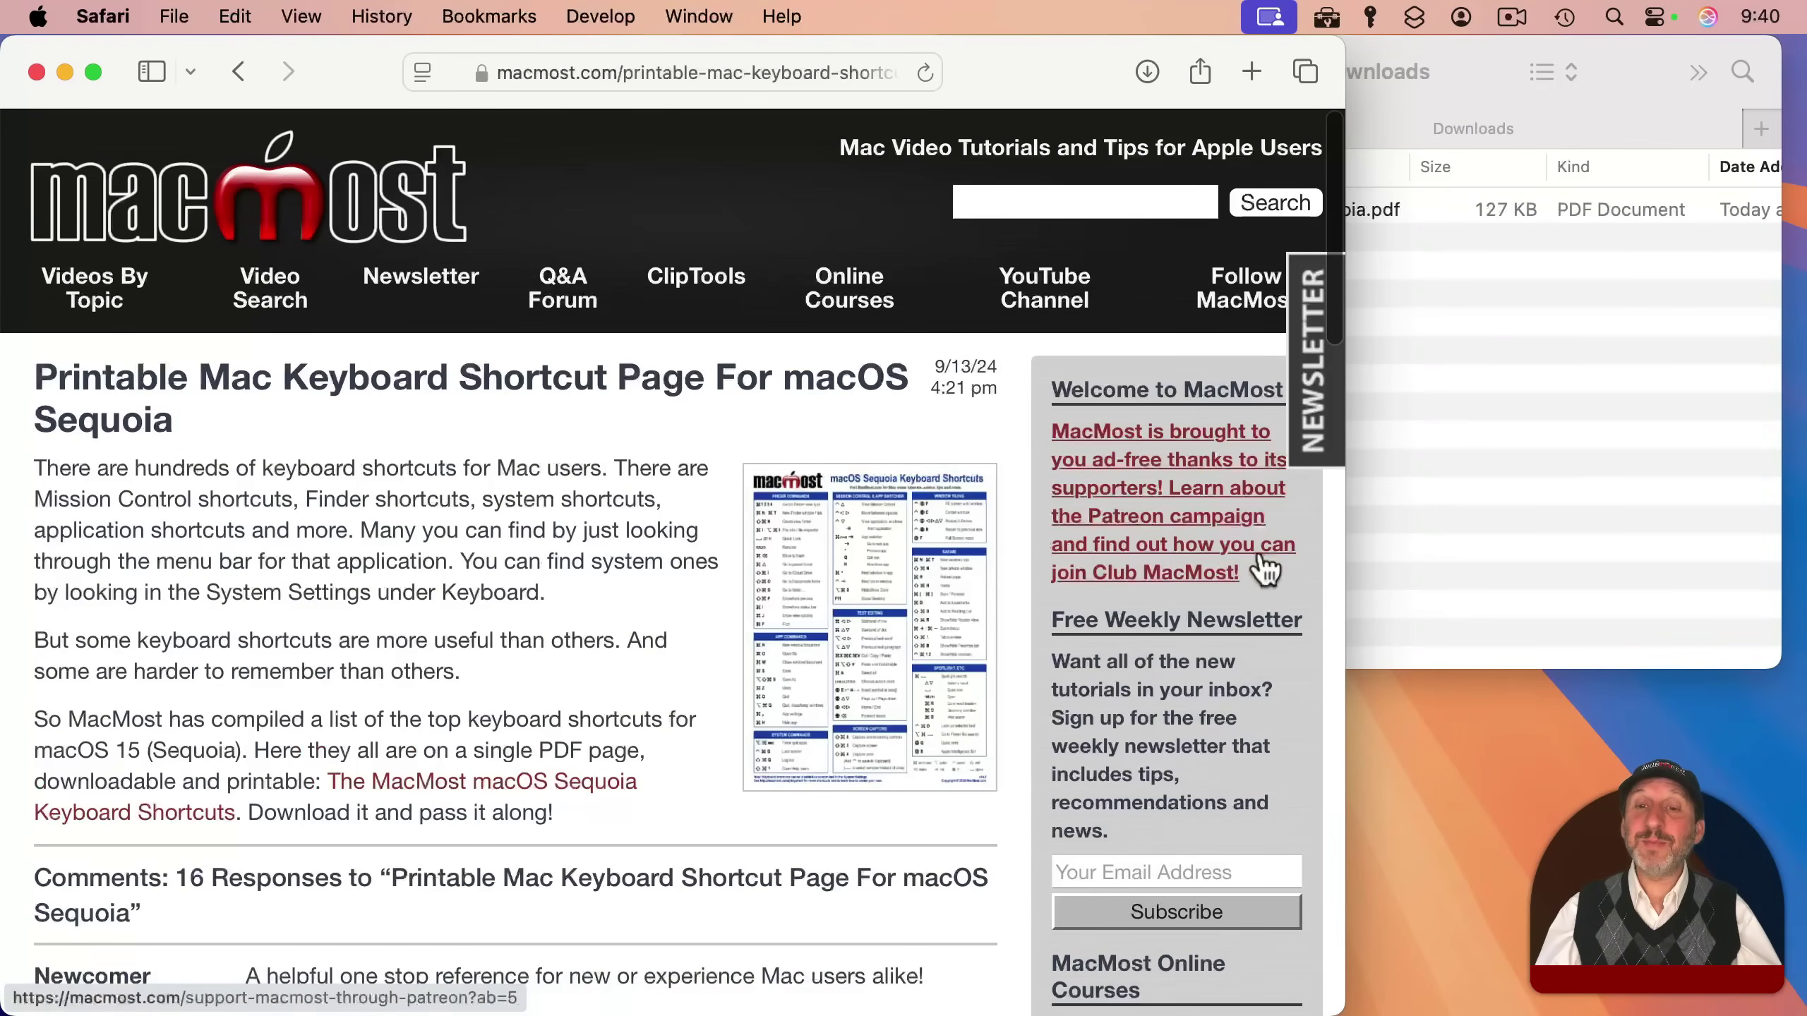
{"action": "mouse_move", "coordinate": [1568, 1007]}
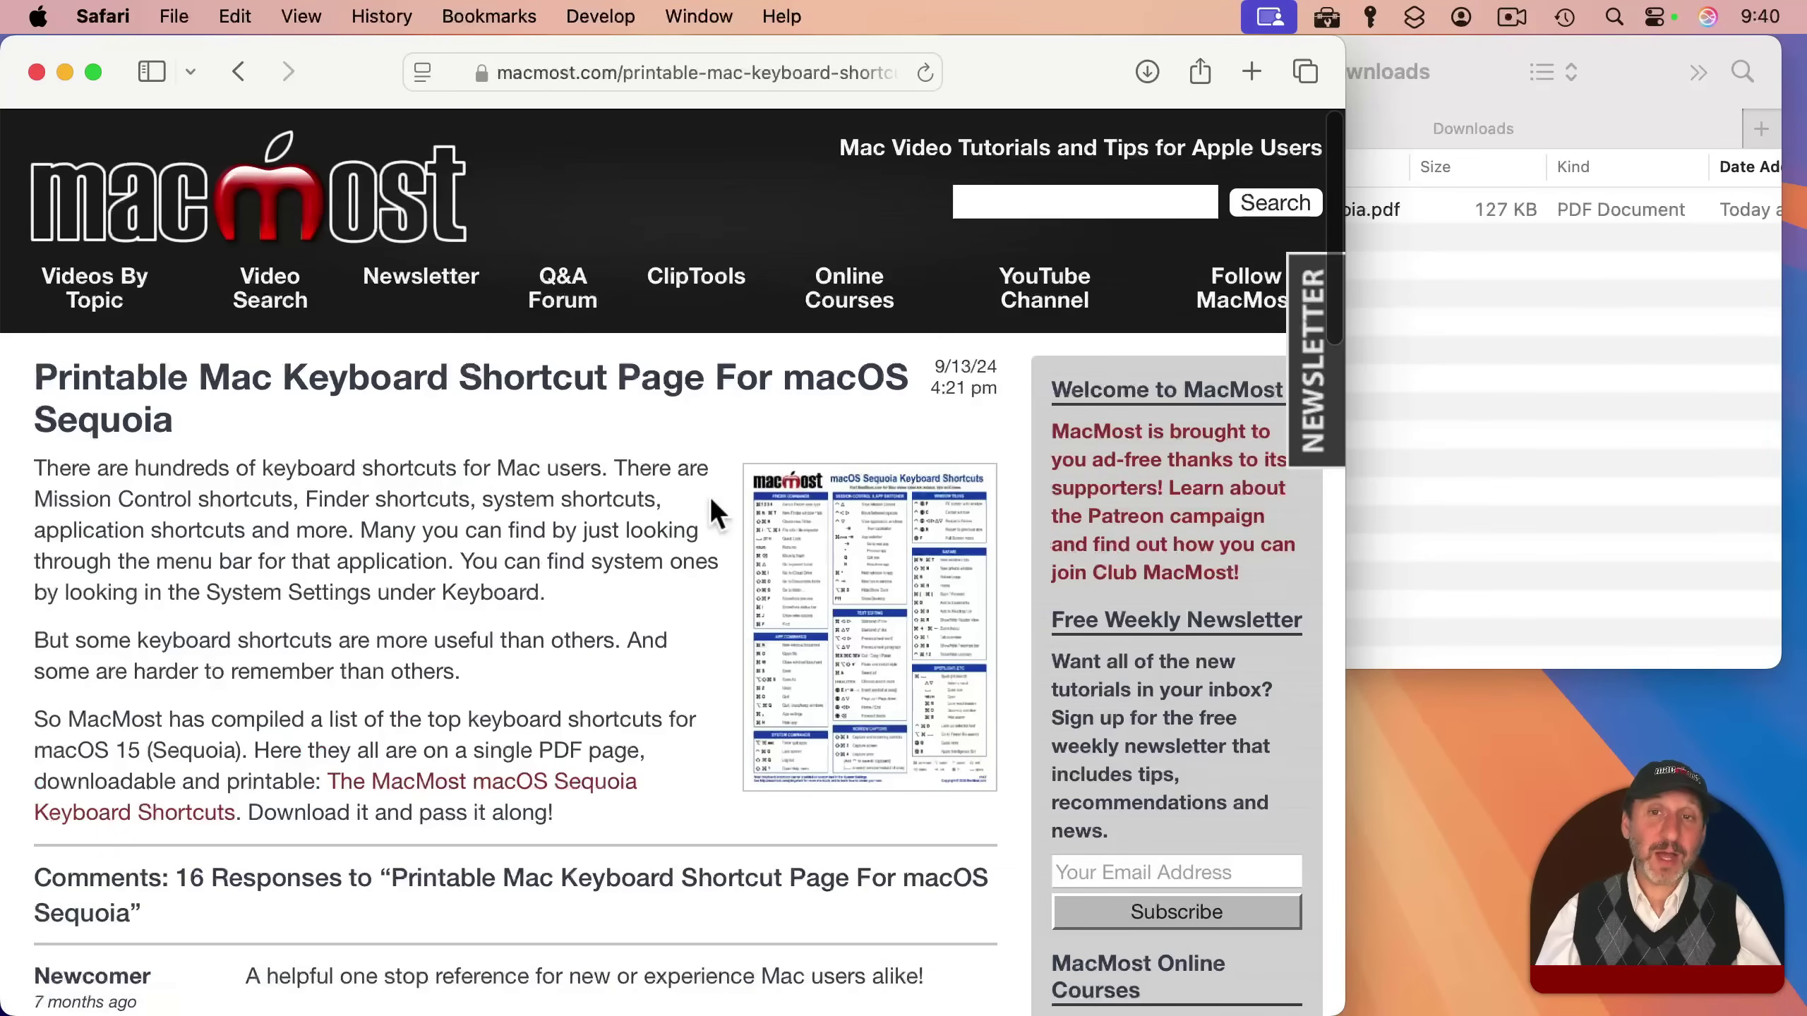
{"action": "left_click", "coordinate": [1145, 67]}
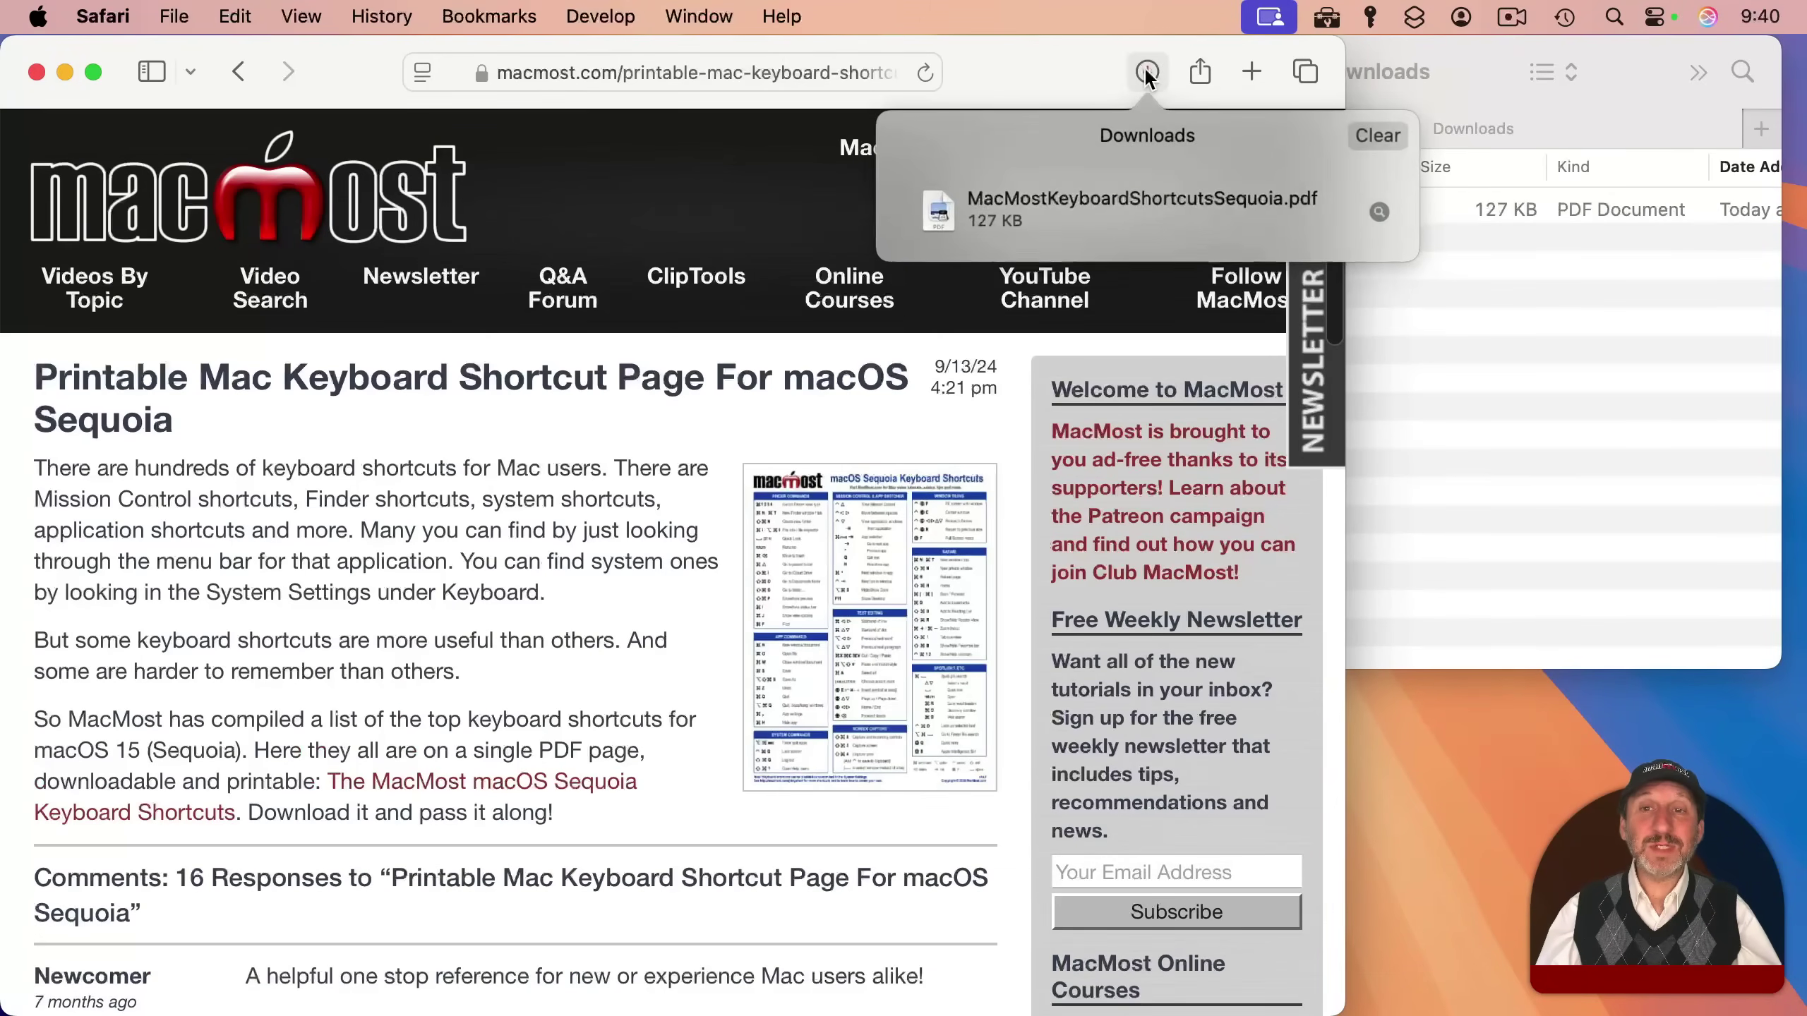
{"action": "left_click", "coordinate": [1063, 78]}
{"action": "left_click", "coordinate": [1626, 99]}
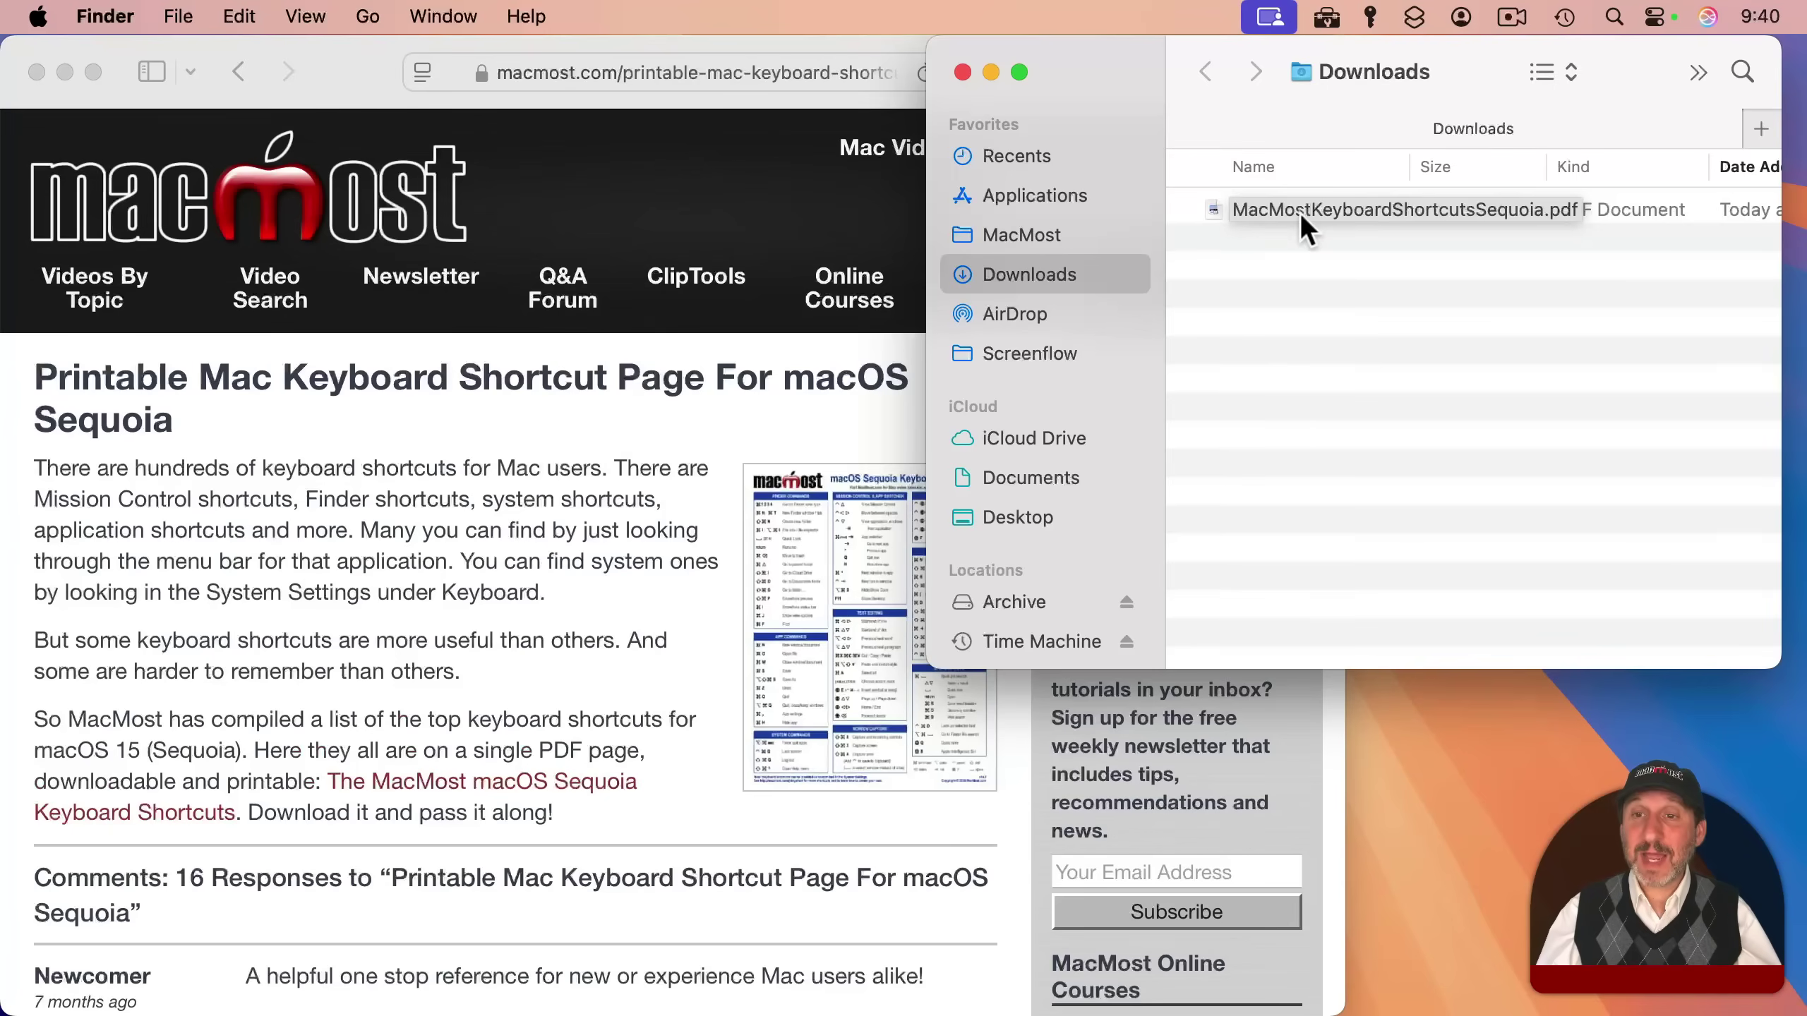
In Safari Settings > General, set File download location to 'Ask for each download'.
{"action": "left_click", "coordinate": [348, 43]}
{"action": "left_click", "coordinate": [106, 17]}
{"action": "left_click", "coordinate": [151, 136]}
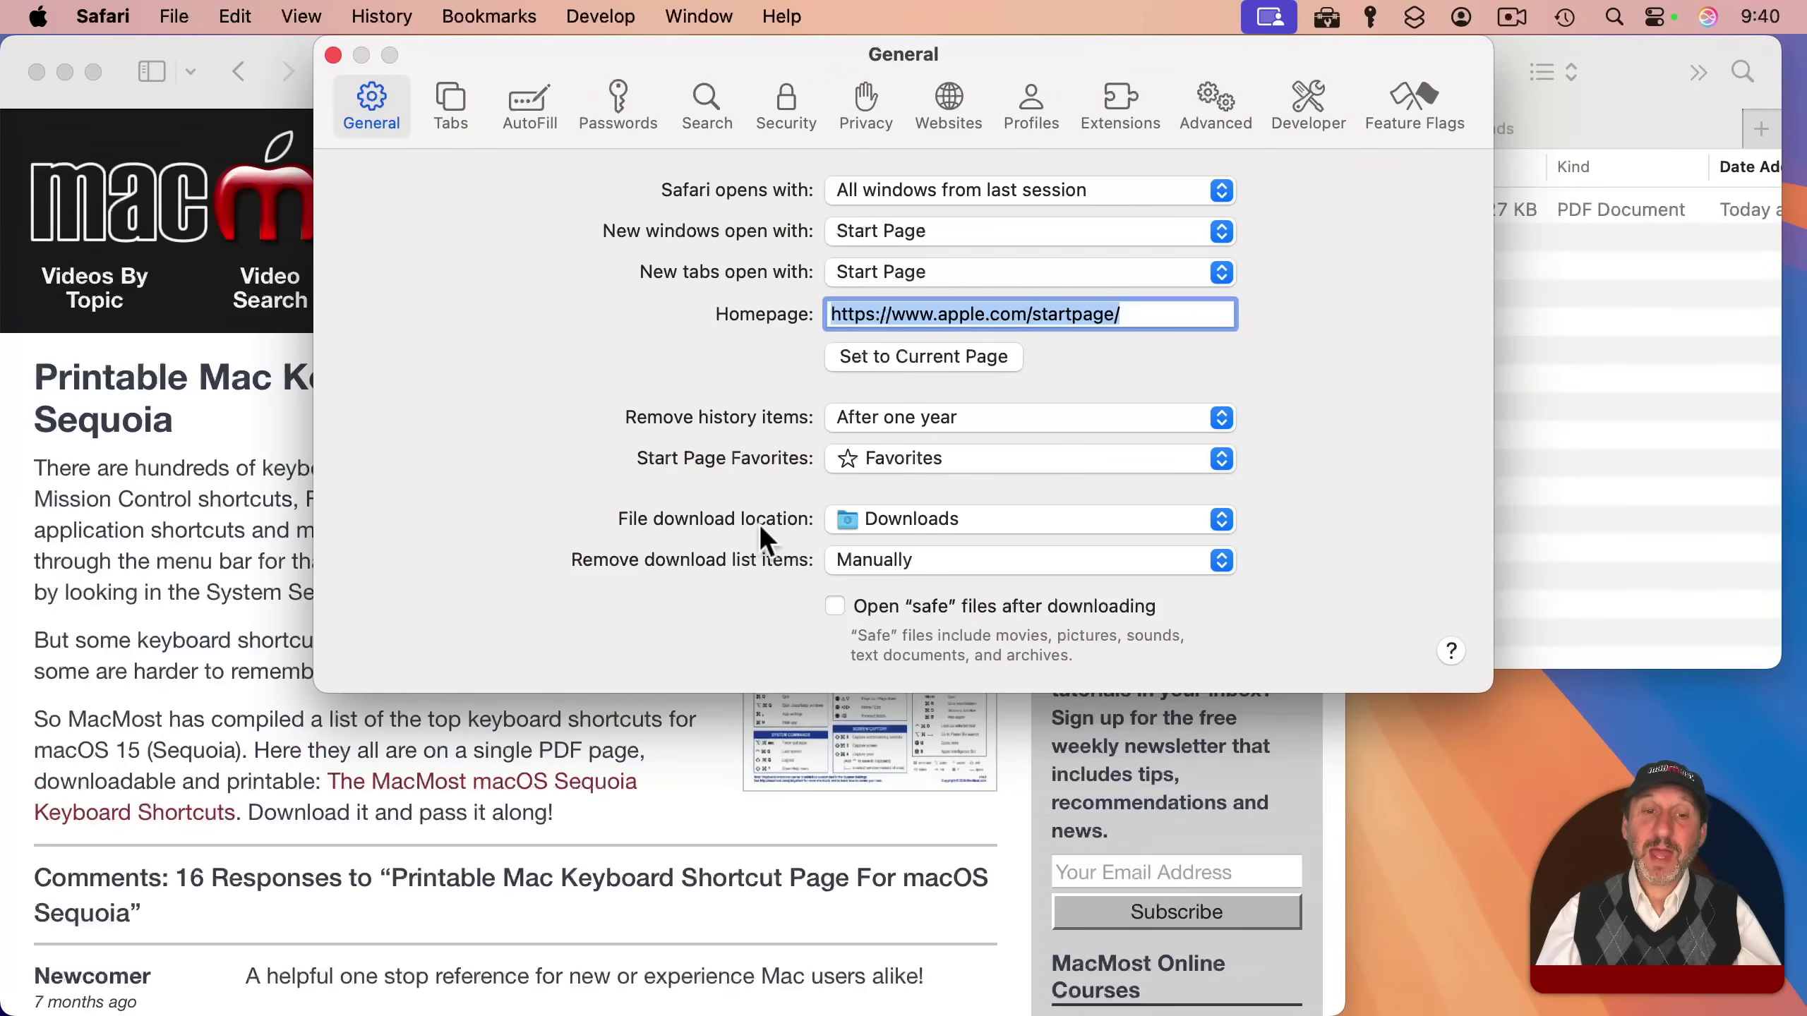
{"action": "left_click", "coordinate": [958, 520]}
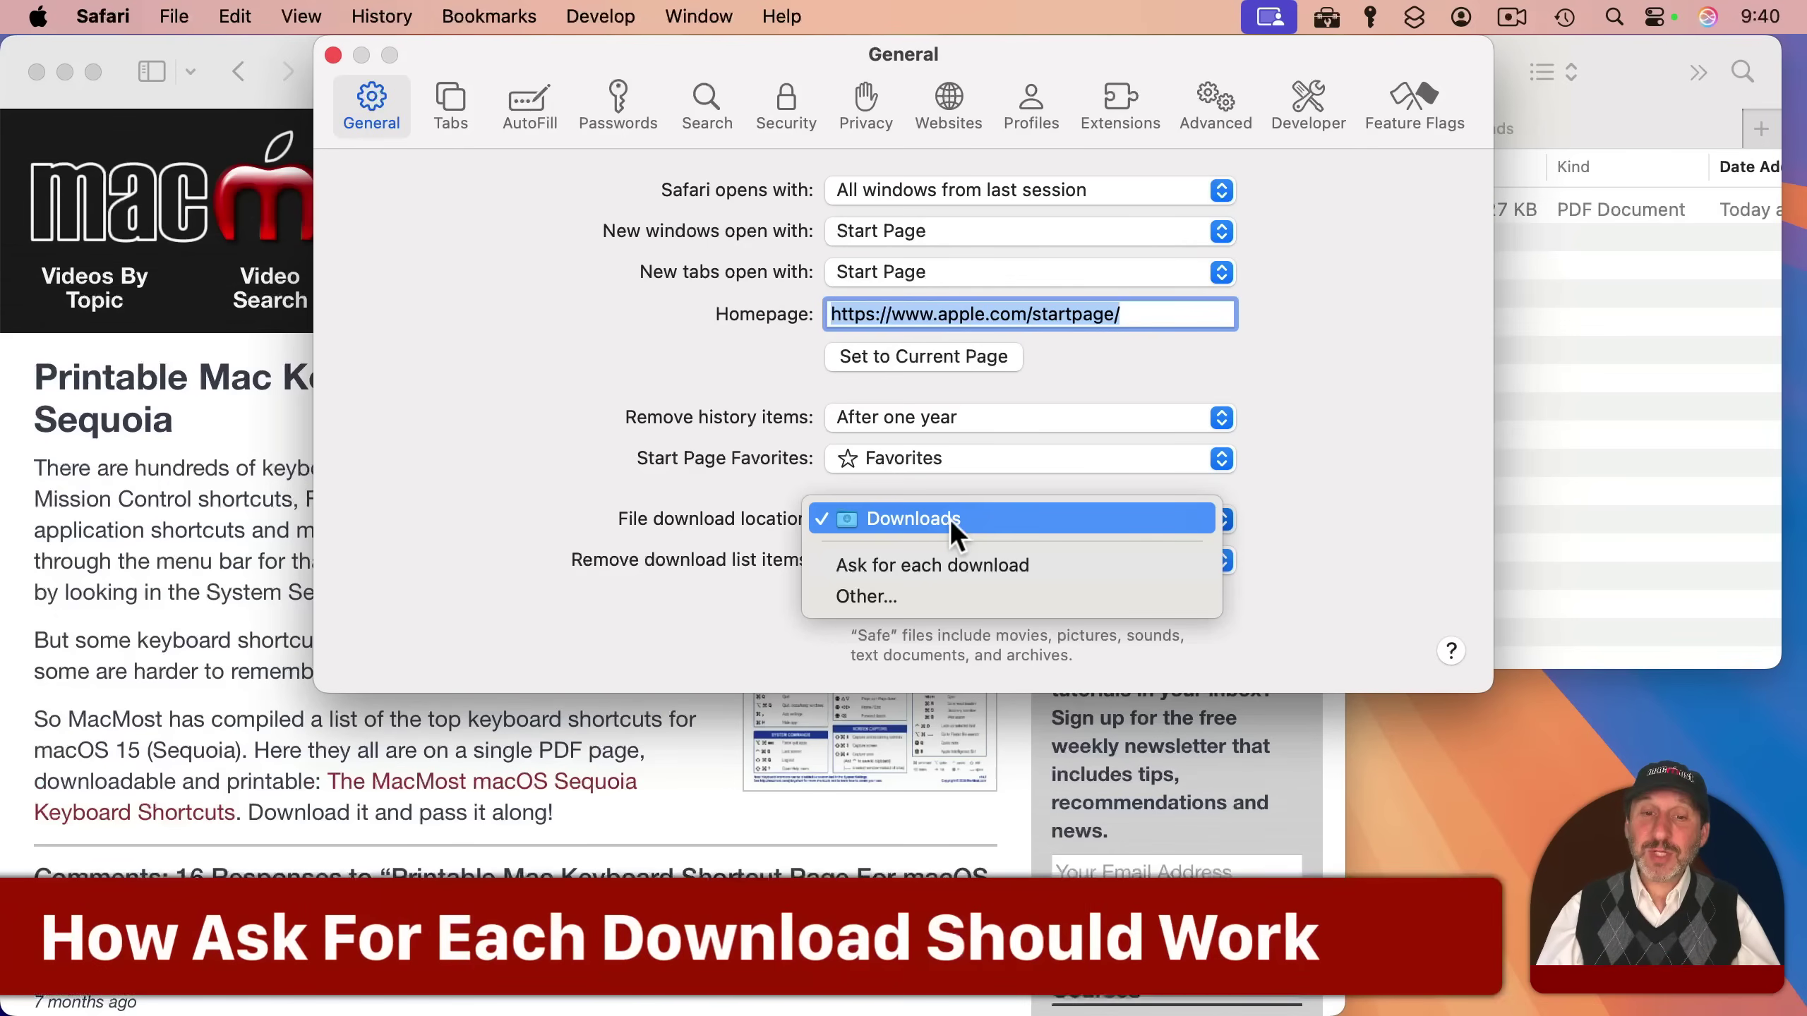
{"action": "left_click", "coordinate": [917, 564]}
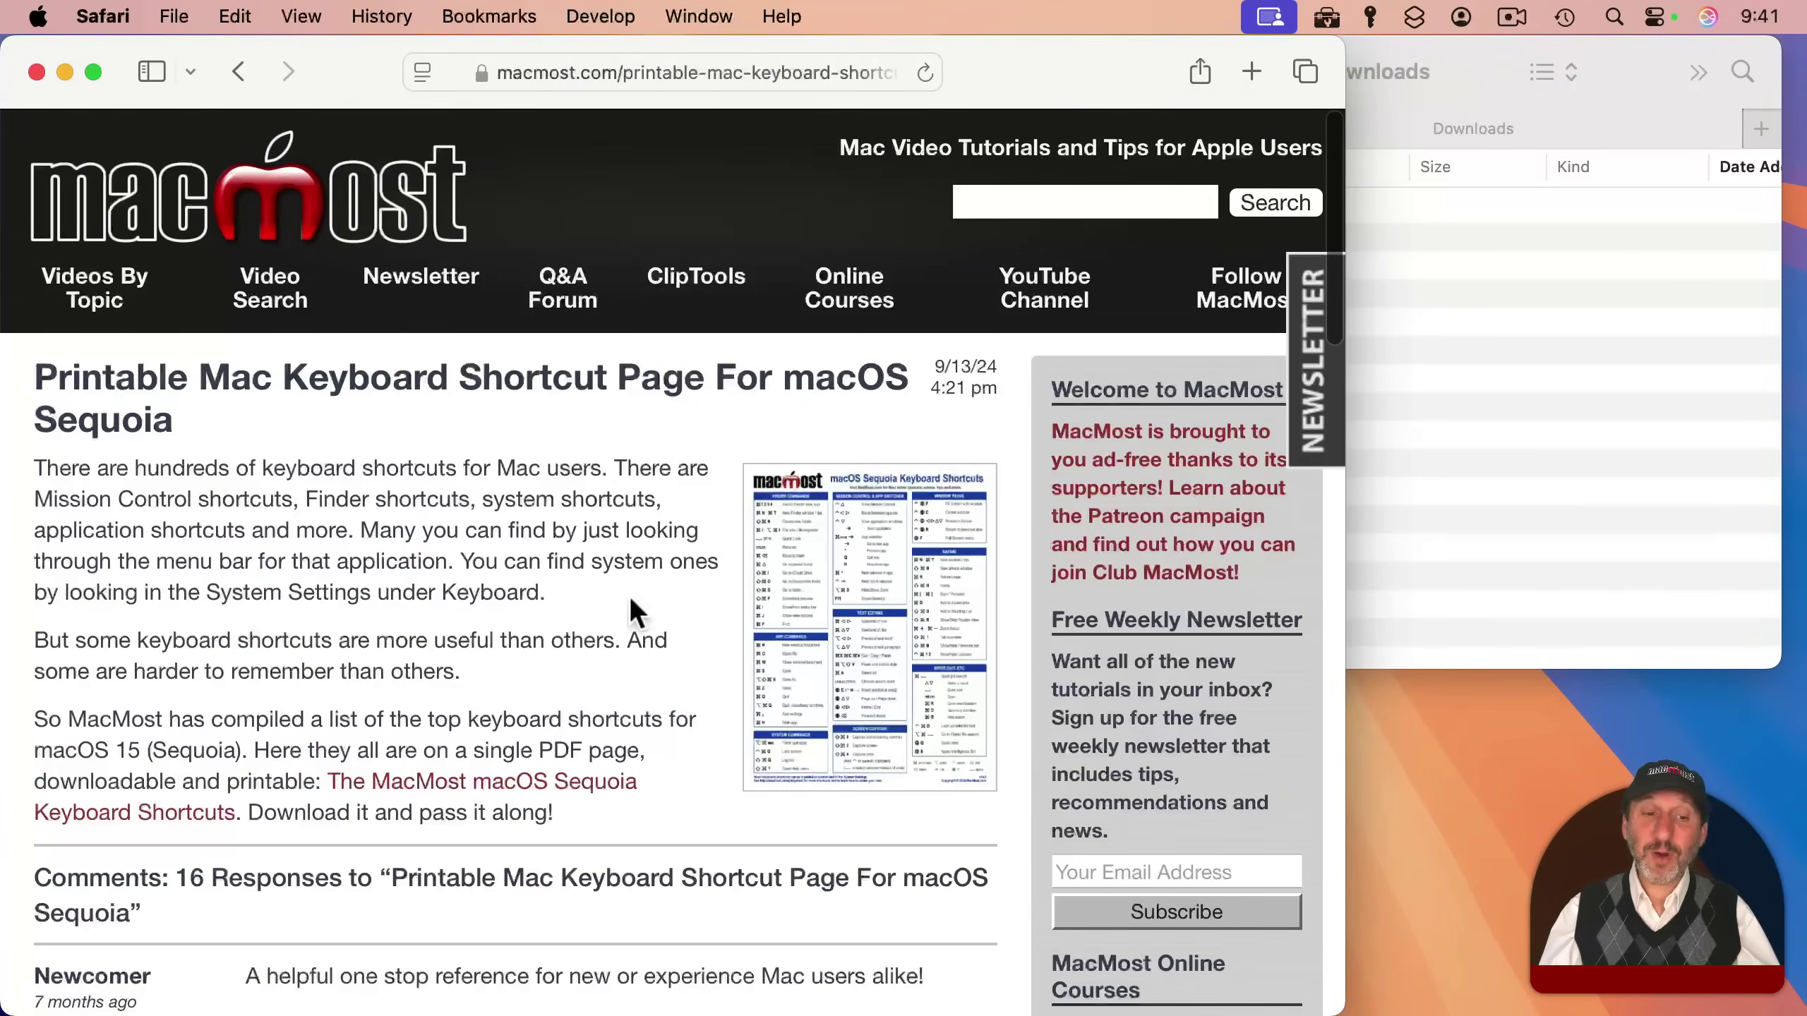
Download the shortcuts PDF again, check Finder, then reveal the PDF from Safari's downloads list.
{"action": "left_click", "coordinate": [413, 781]}
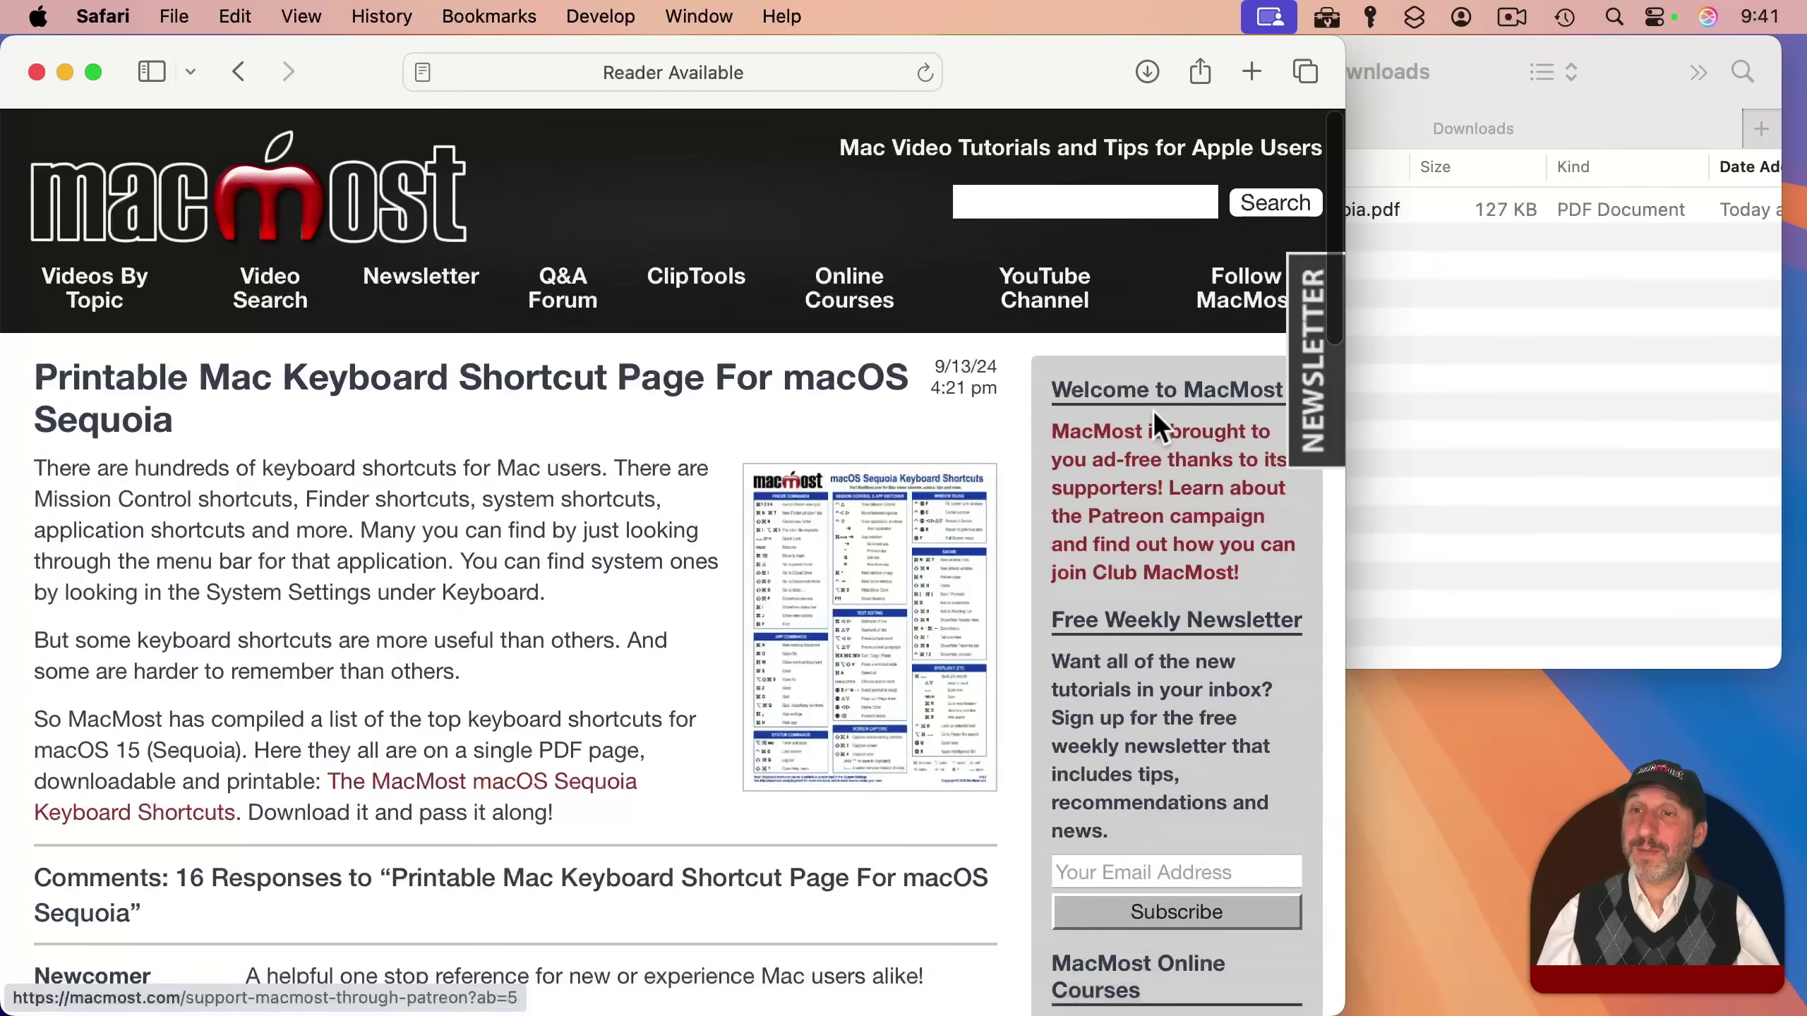
{"action": "left_click", "coordinate": [1448, 268]}
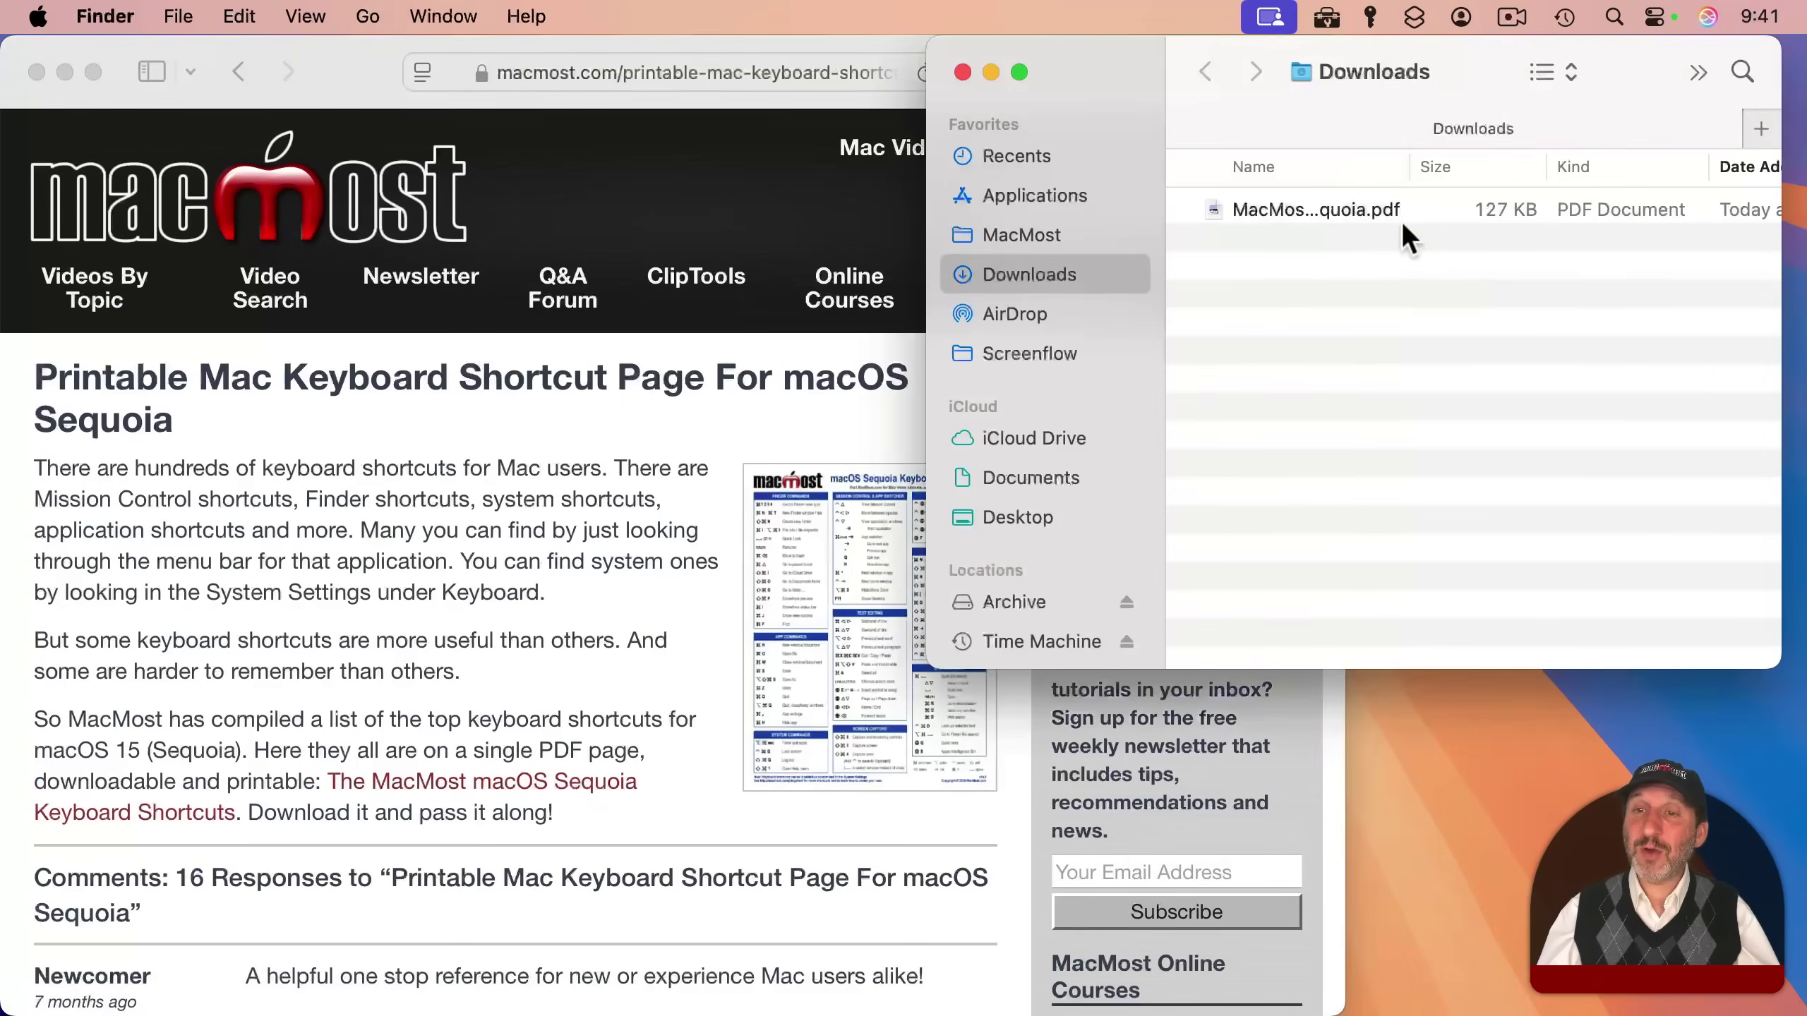
{"action": "left_click", "coordinate": [887, 108]}
{"action": "left_click", "coordinate": [1140, 68]}
{"action": "left_click", "coordinate": [1348, 228]}
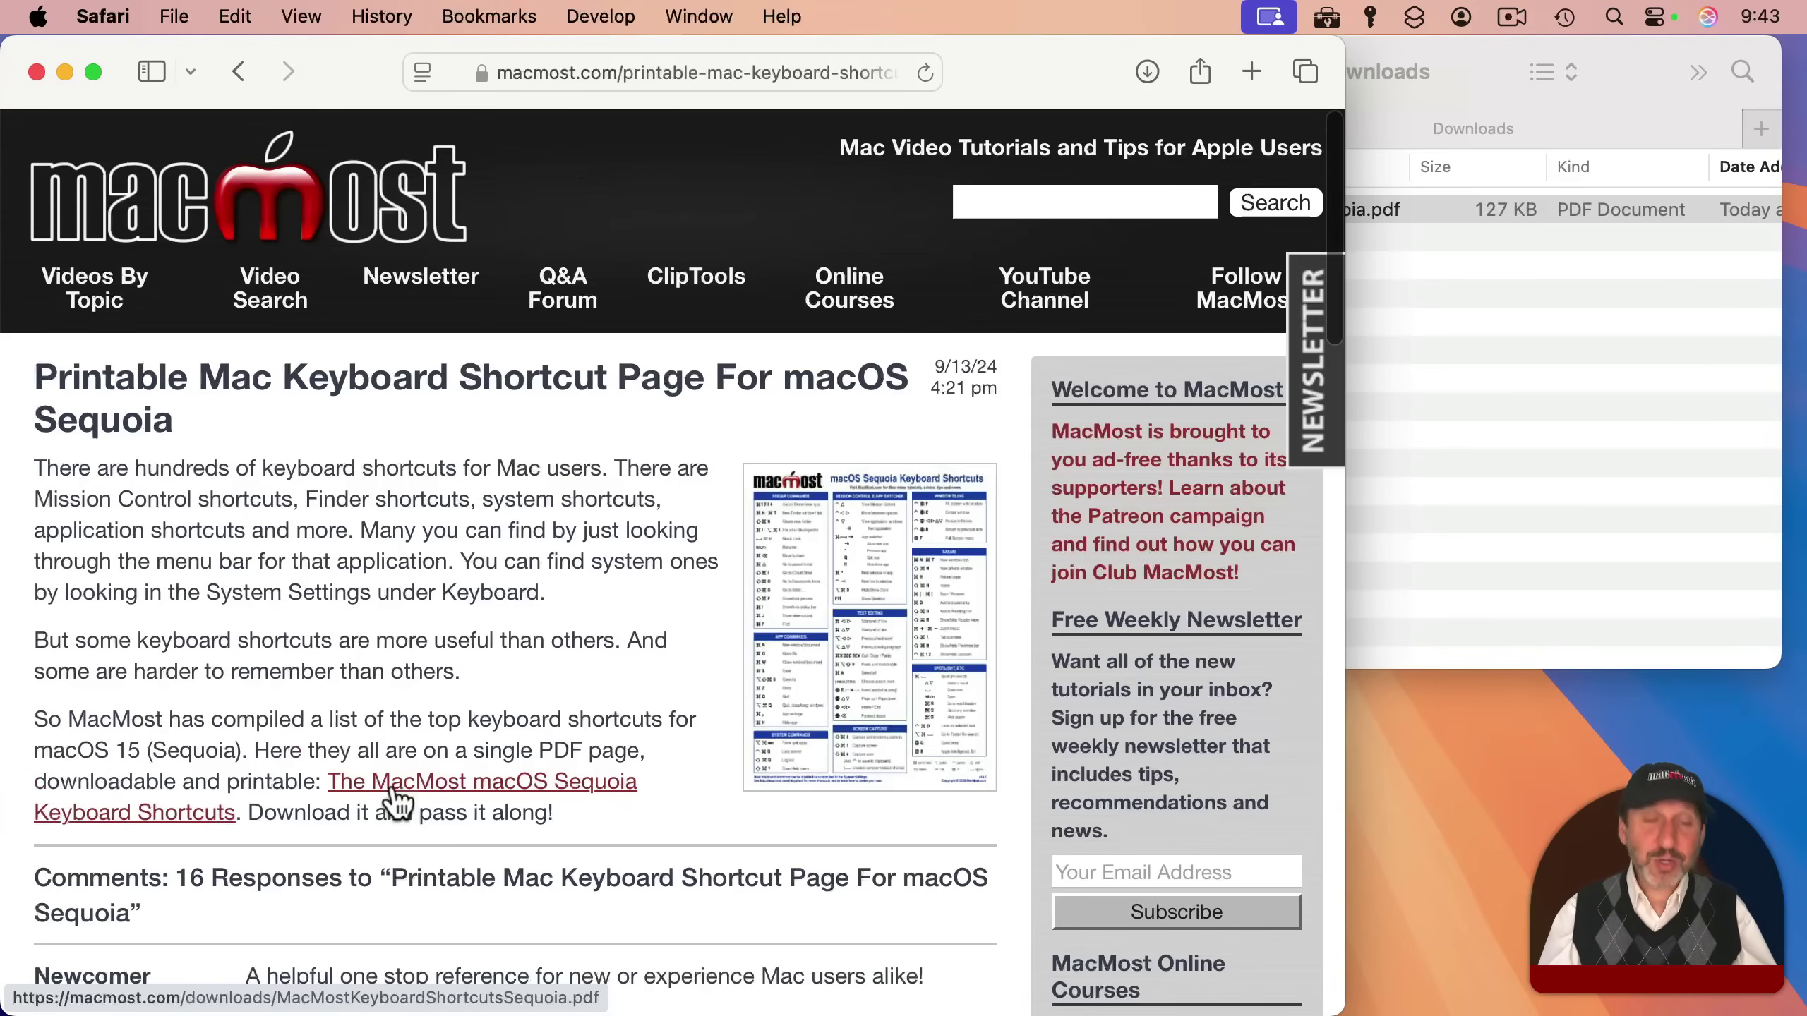
Download the linked PDF via Download Linked File As…, keeping Desktop — iCloud as the location.
{"action": "key", "text": "ctrl"}
{"action": "left_click", "coordinate": [394, 790], "text": "ctrl"}
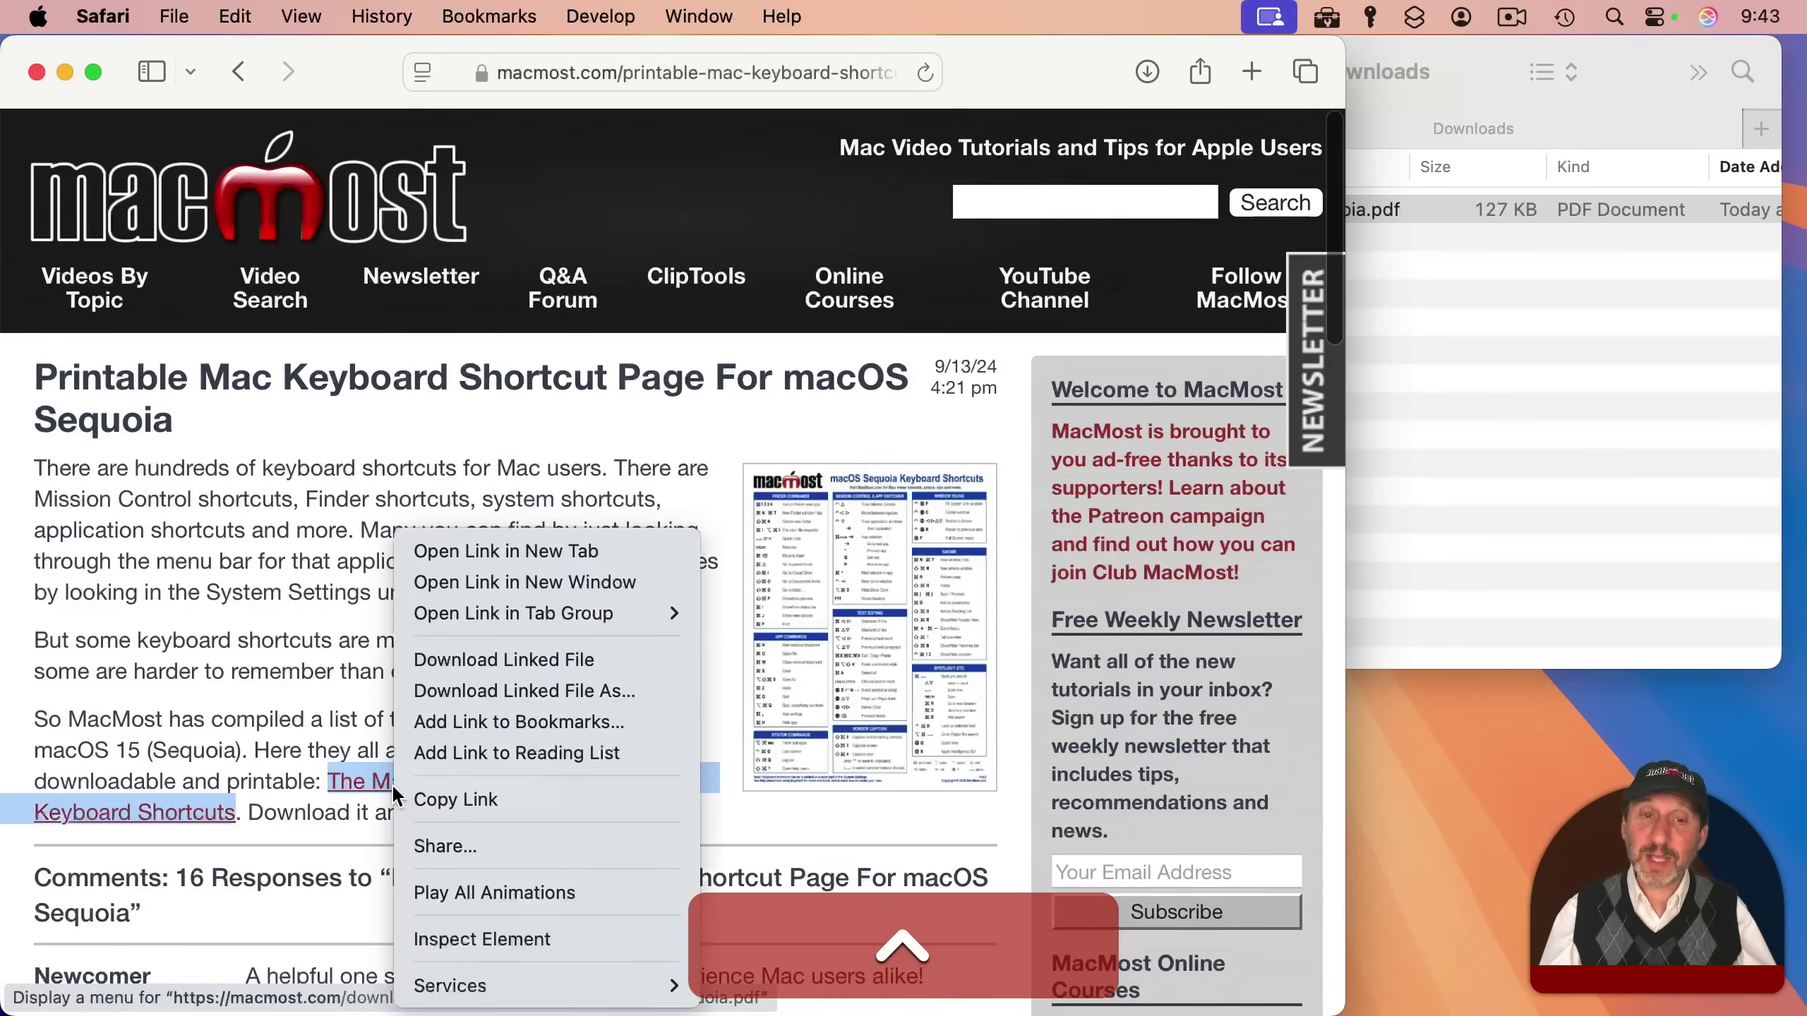
{"action": "key", "text": "ctrl"}
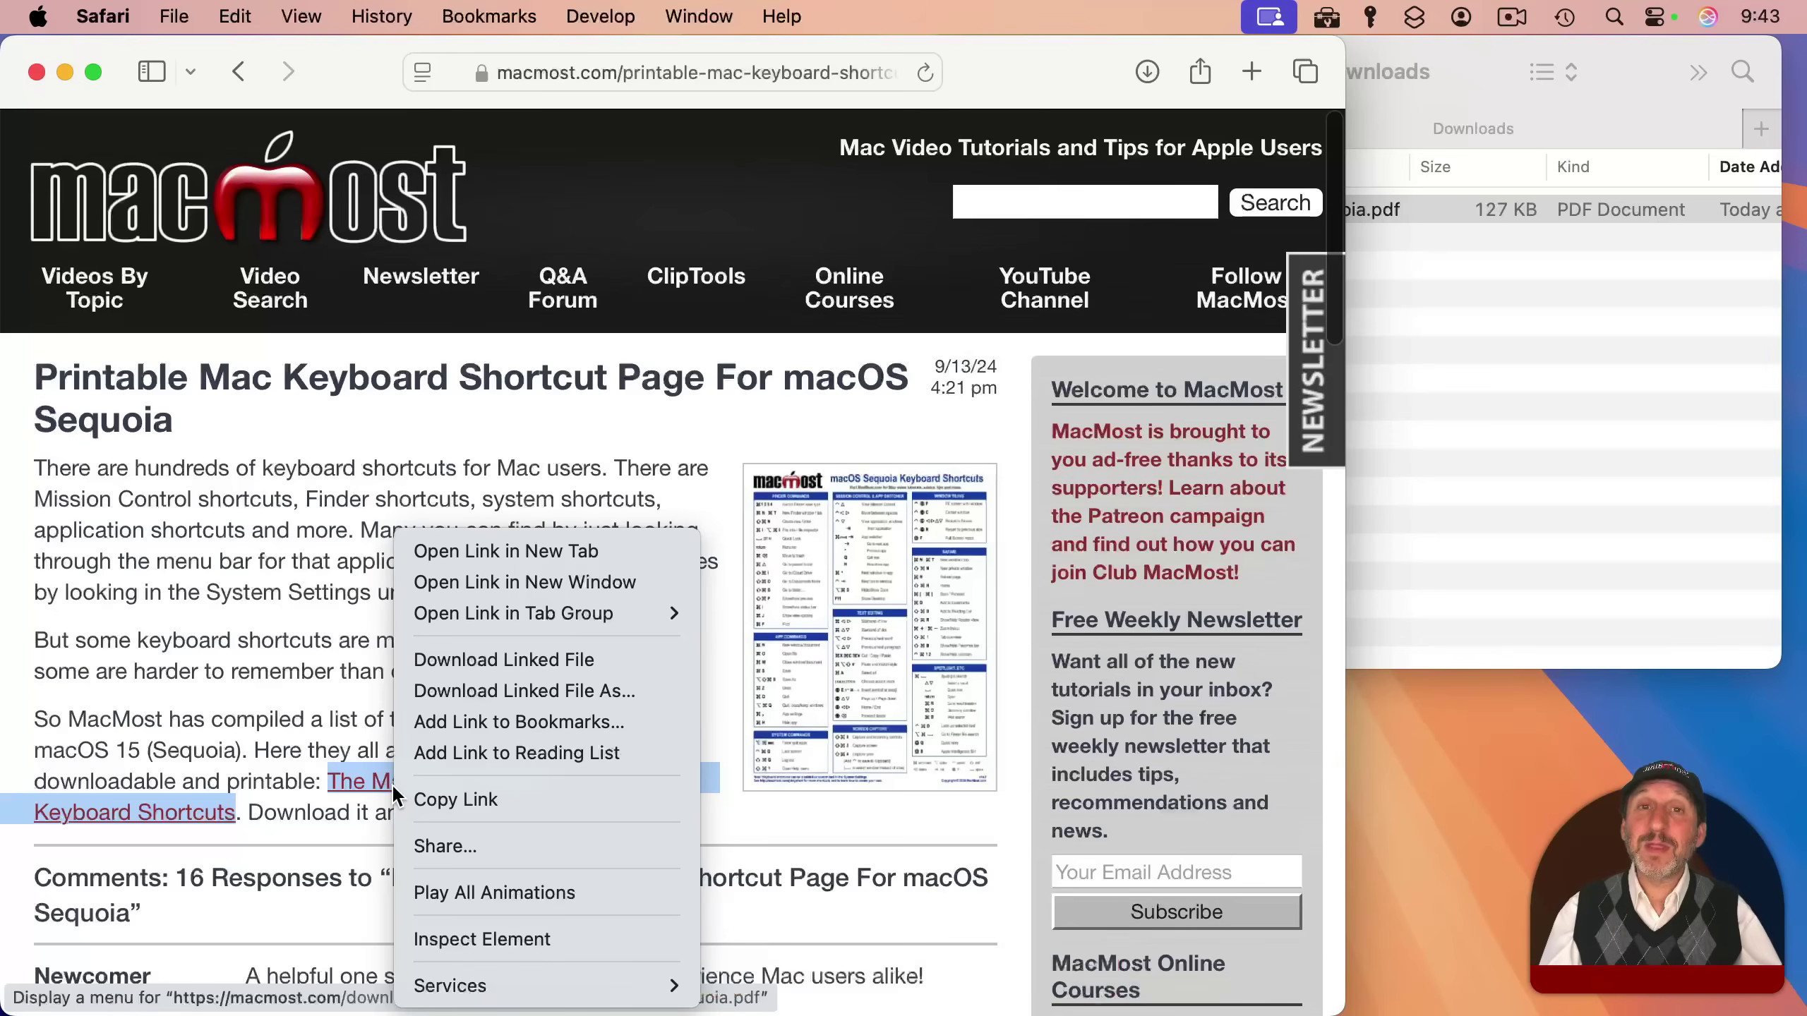
{"action": "left_click", "coordinate": [652, 692]}
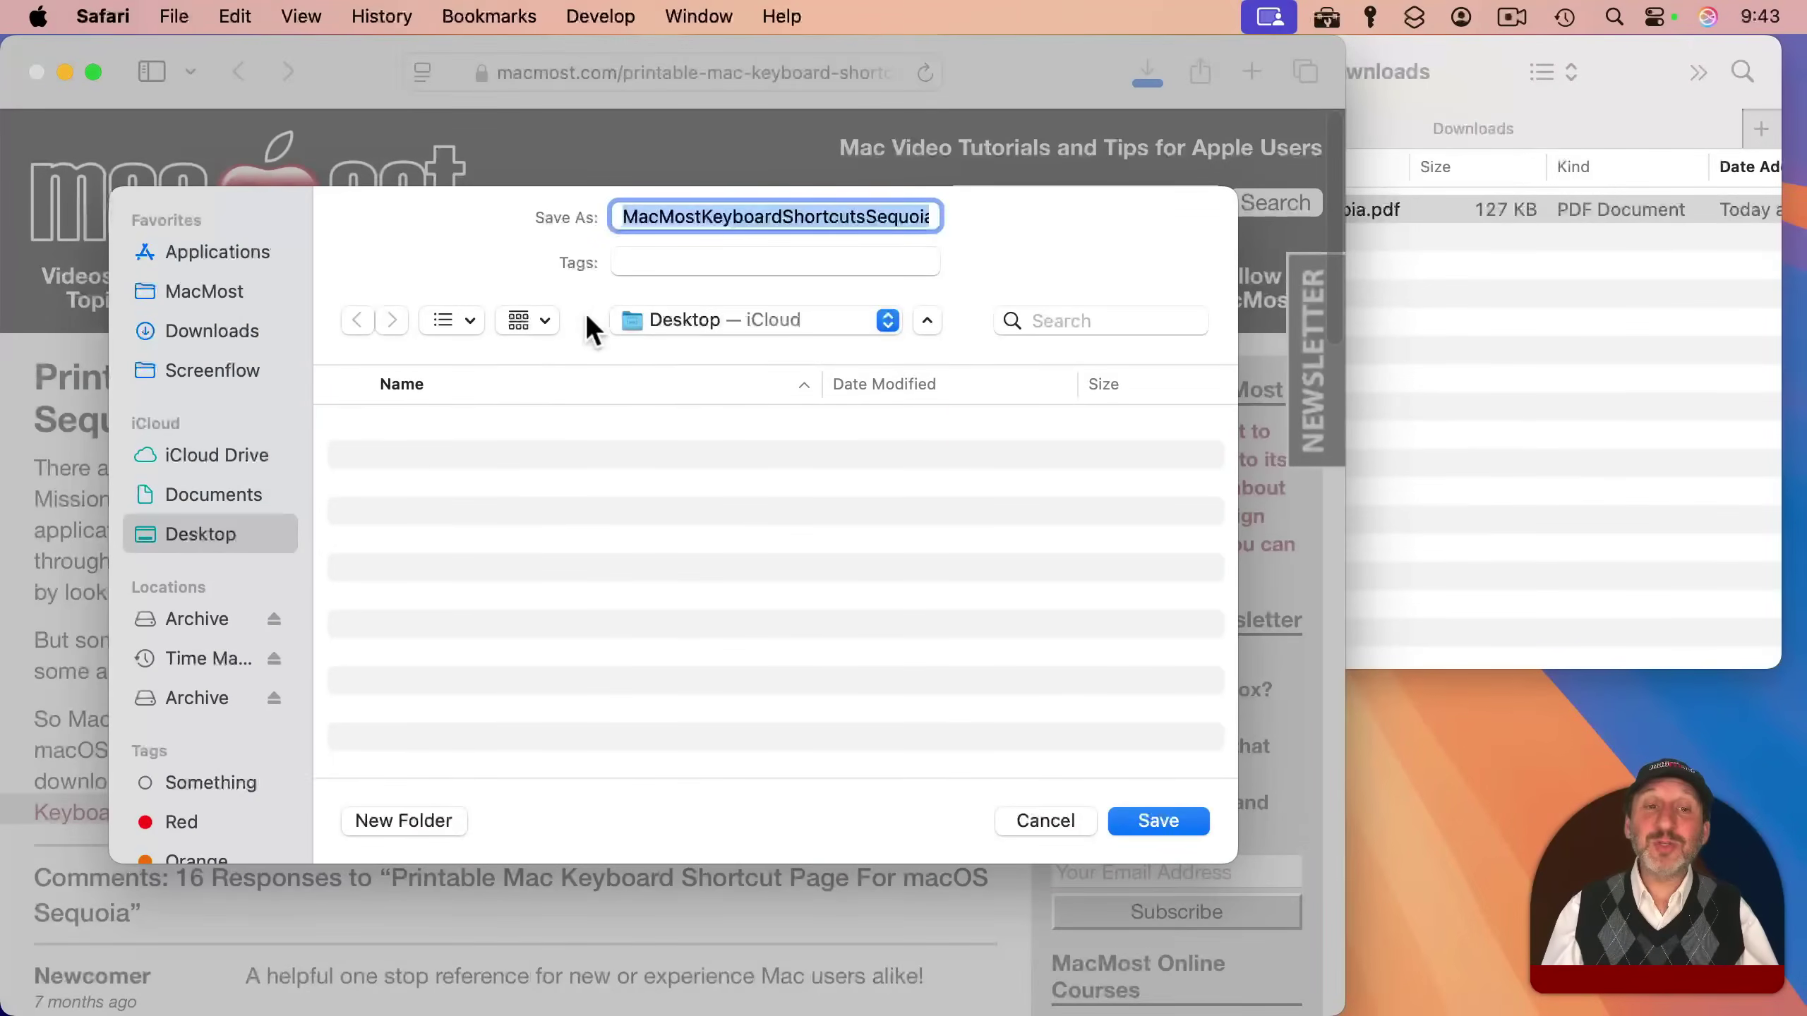
{"action": "left_click", "coordinate": [715, 321]}
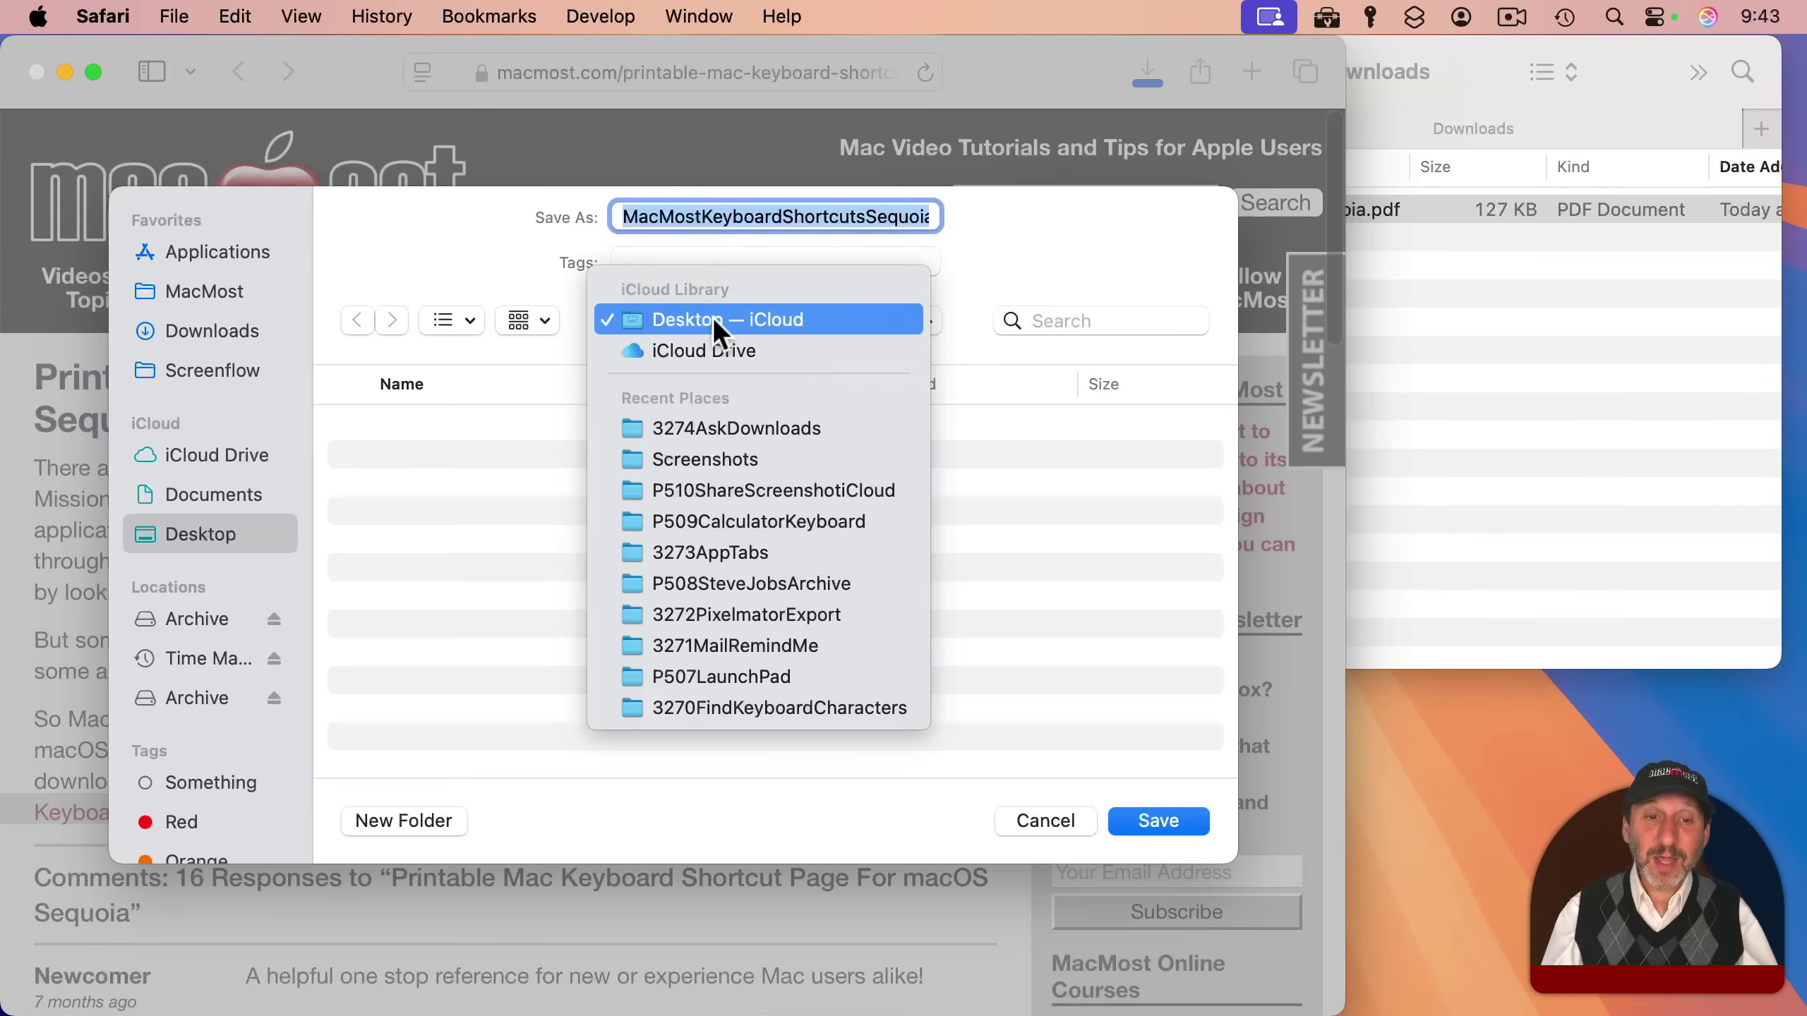
{"action": "left_click", "coordinate": [422, 489]}
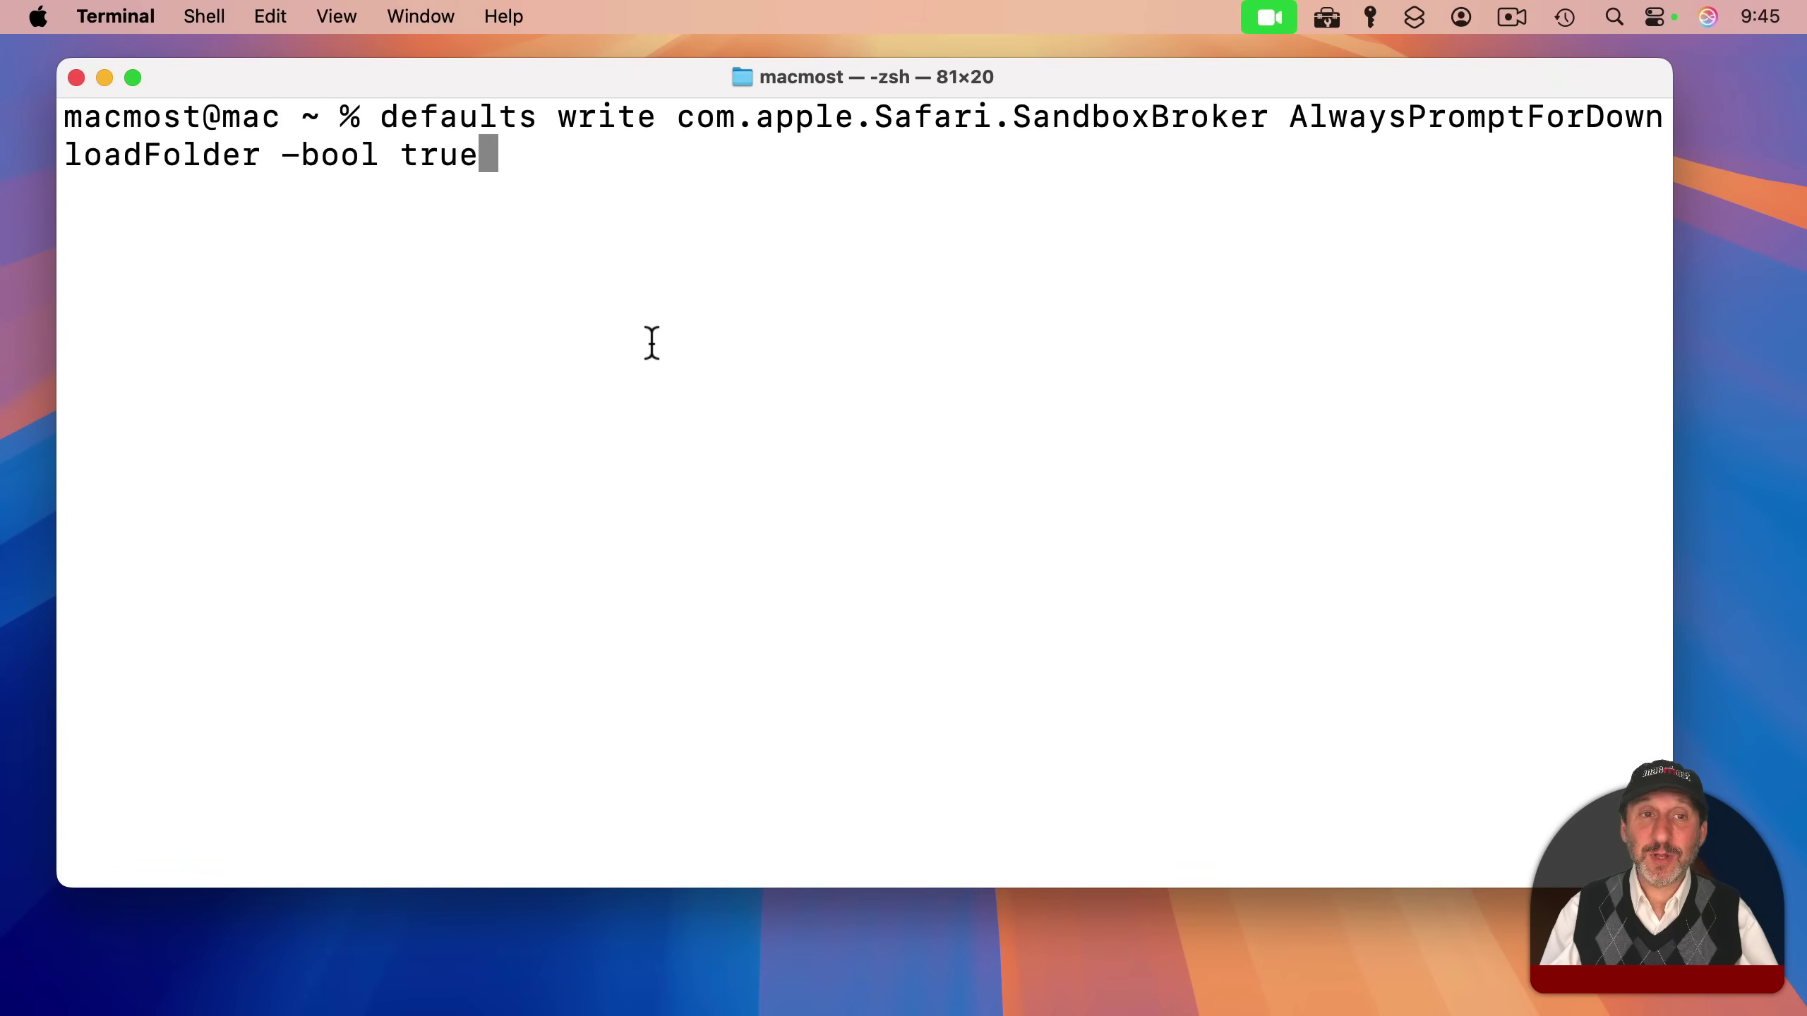
Run 'defaults write com.apple.Safari.SandboxBroker AlwaysPromptForDownloadFolder -bool true' in Terminal.
{"action": "double_click", "coordinate": [427, 116]}
{"action": "double_click", "coordinate": [591, 115]}
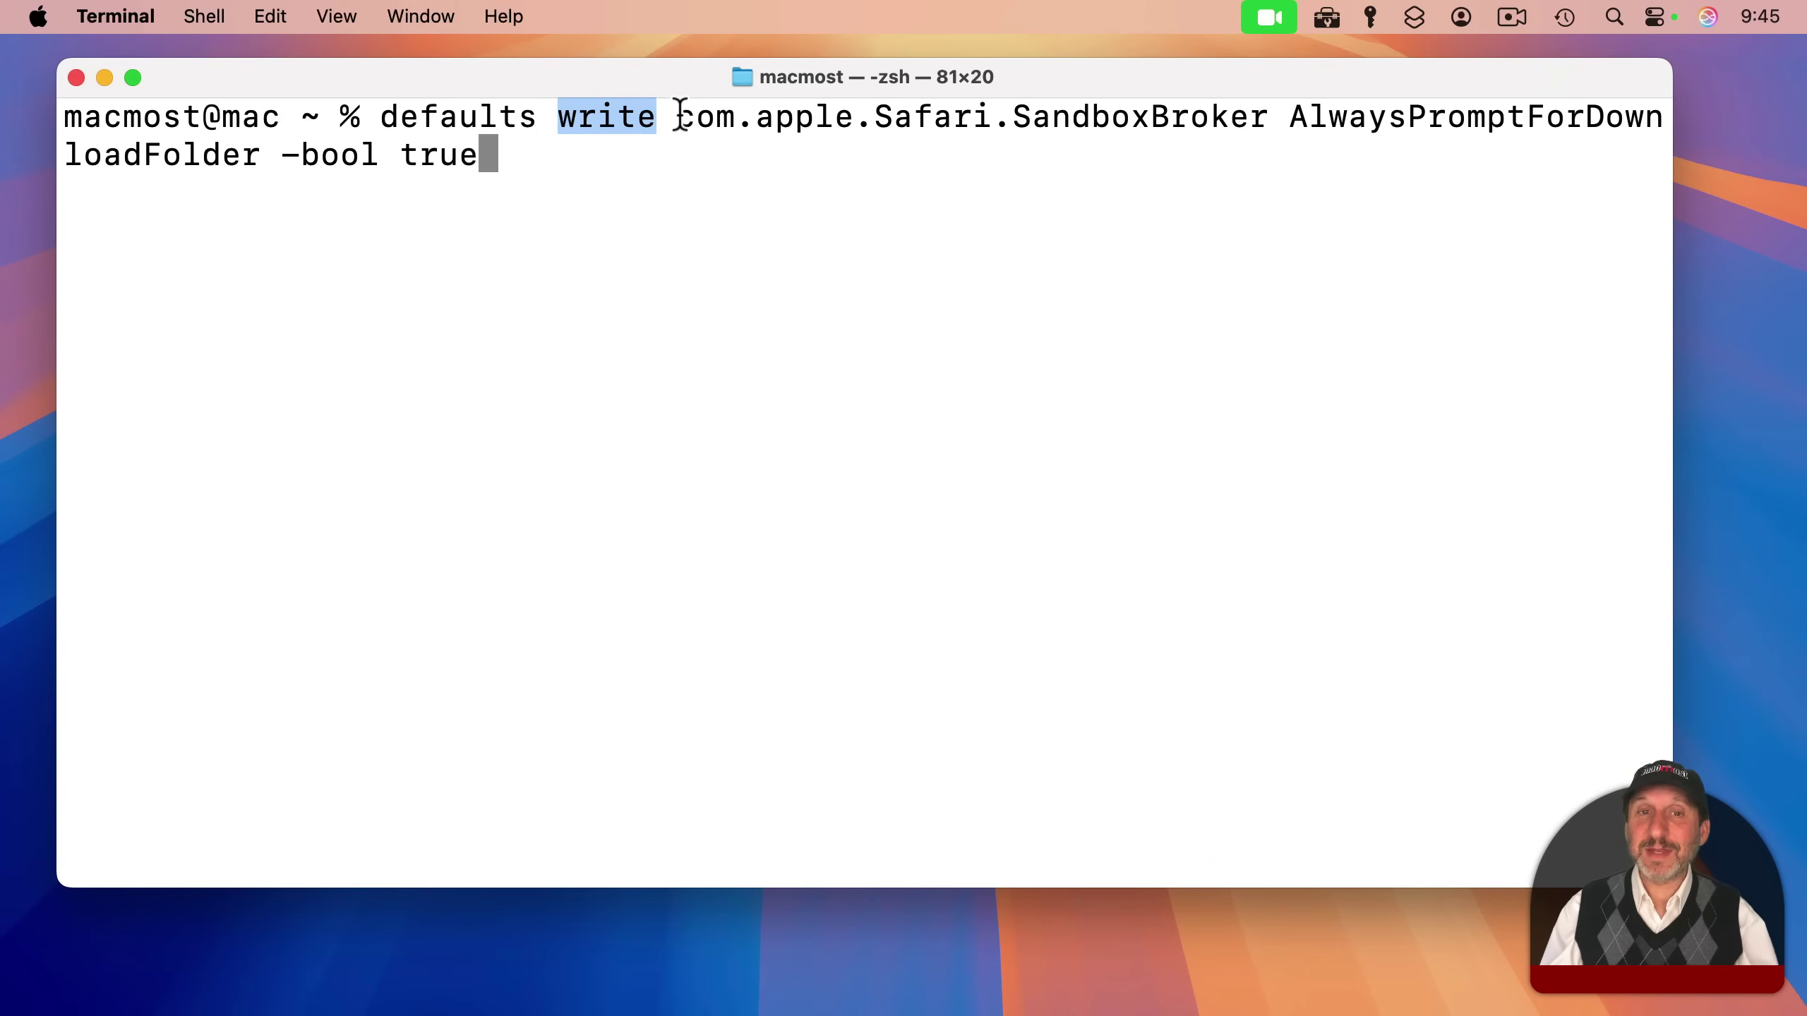
{"action": "left_click_drag", "start_coordinate": [680, 115], "coordinate": [1268, 115]}
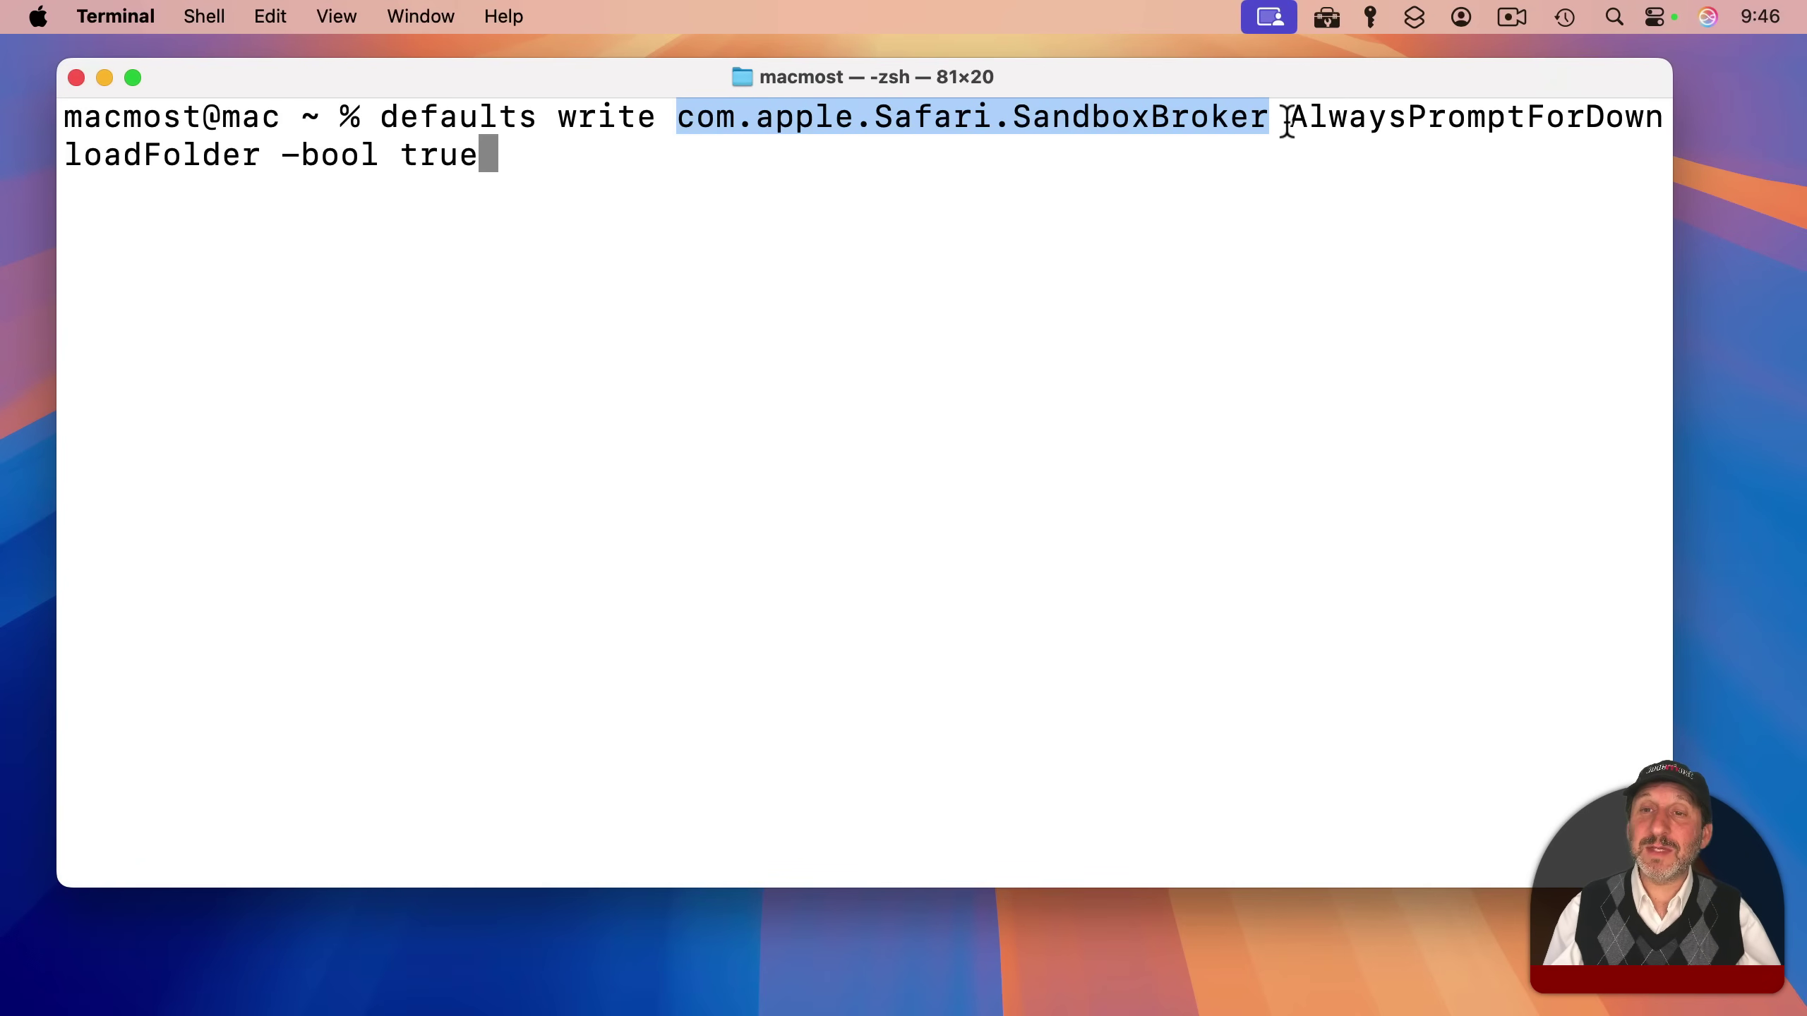
{"action": "left_click_drag", "start_coordinate": [1289, 116], "coordinate": [258, 154]}
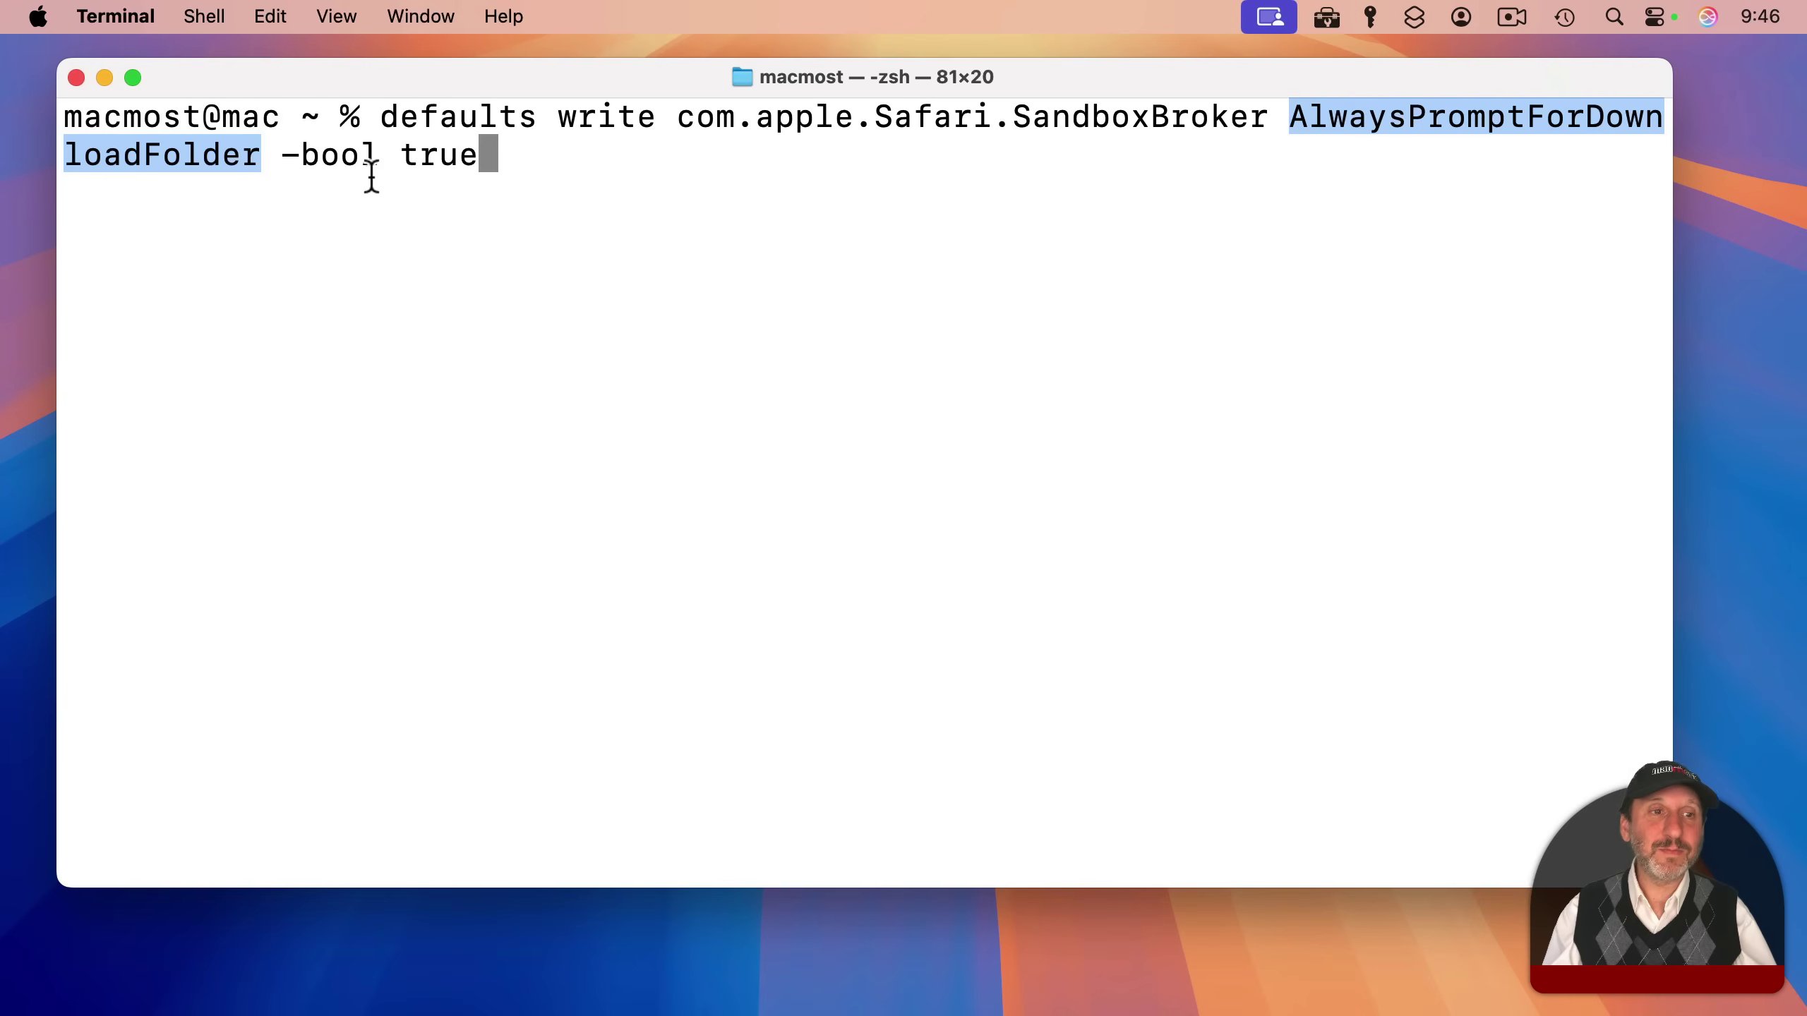
{"action": "left_click_drag", "start_coordinate": [292, 155], "coordinate": [377, 153]}
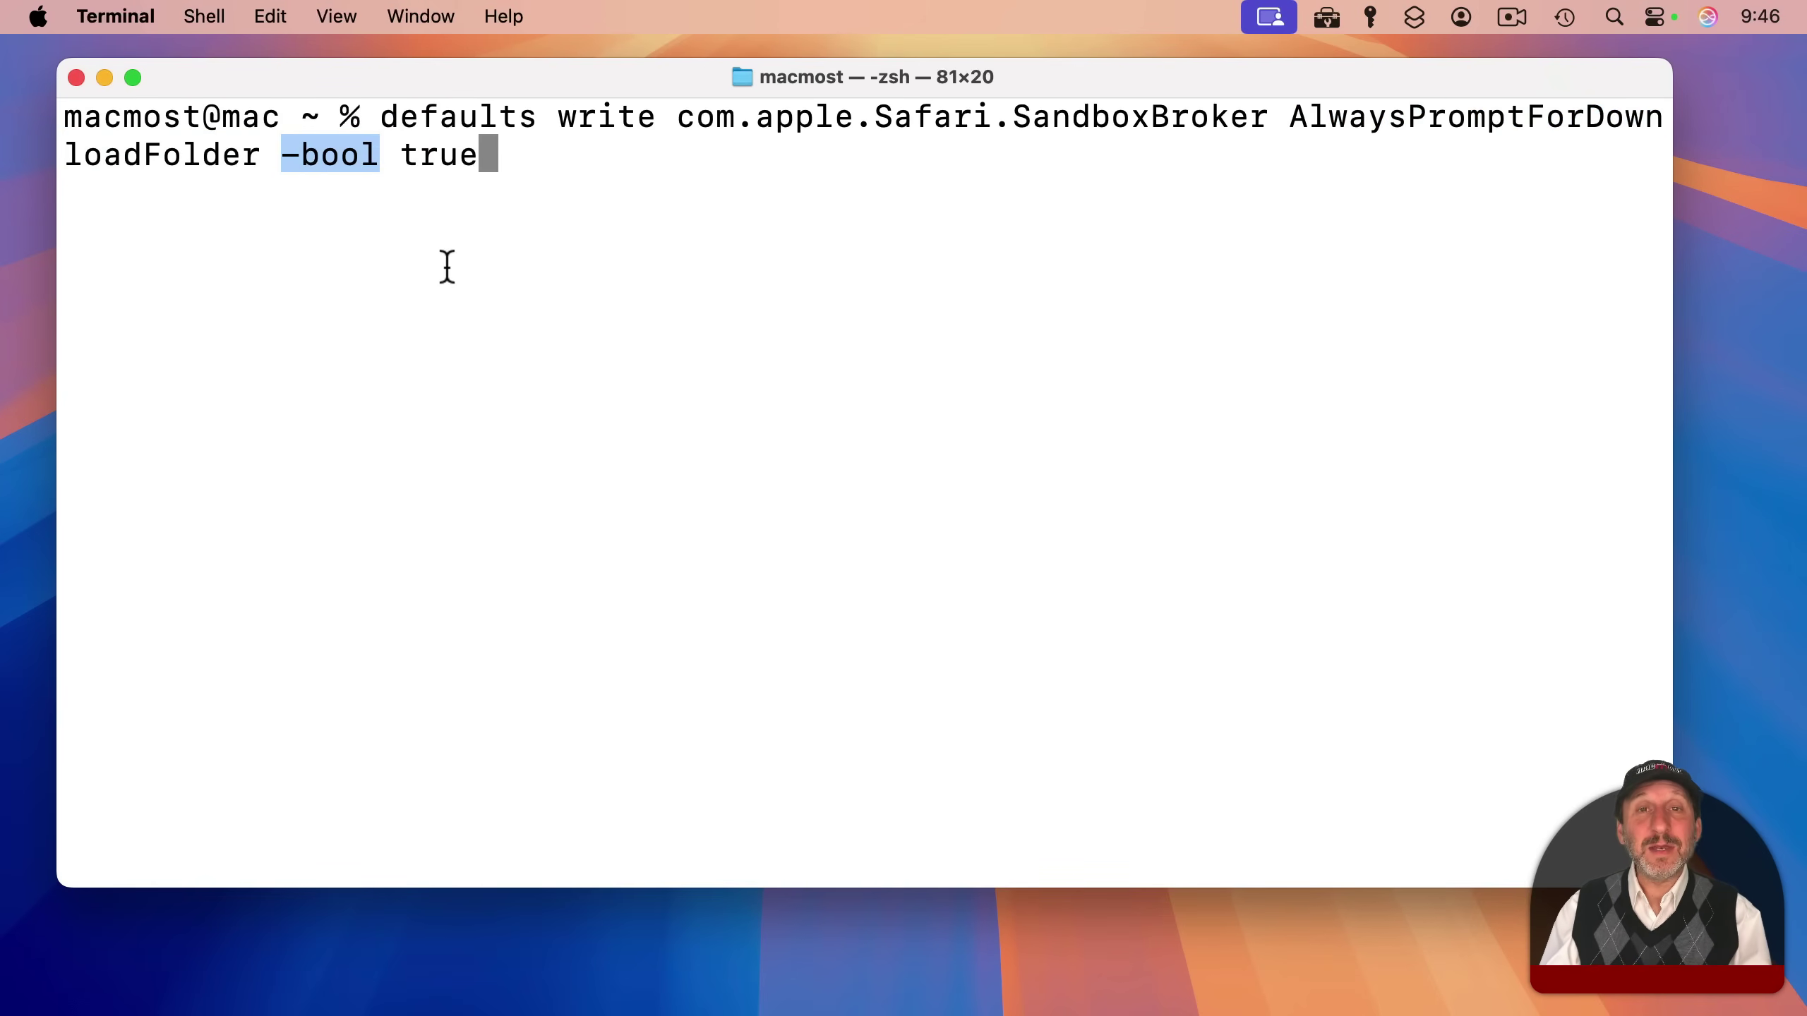
{"action": "double_click", "coordinate": [417, 155]}
{"action": "left_click", "coordinate": [600, 158]}
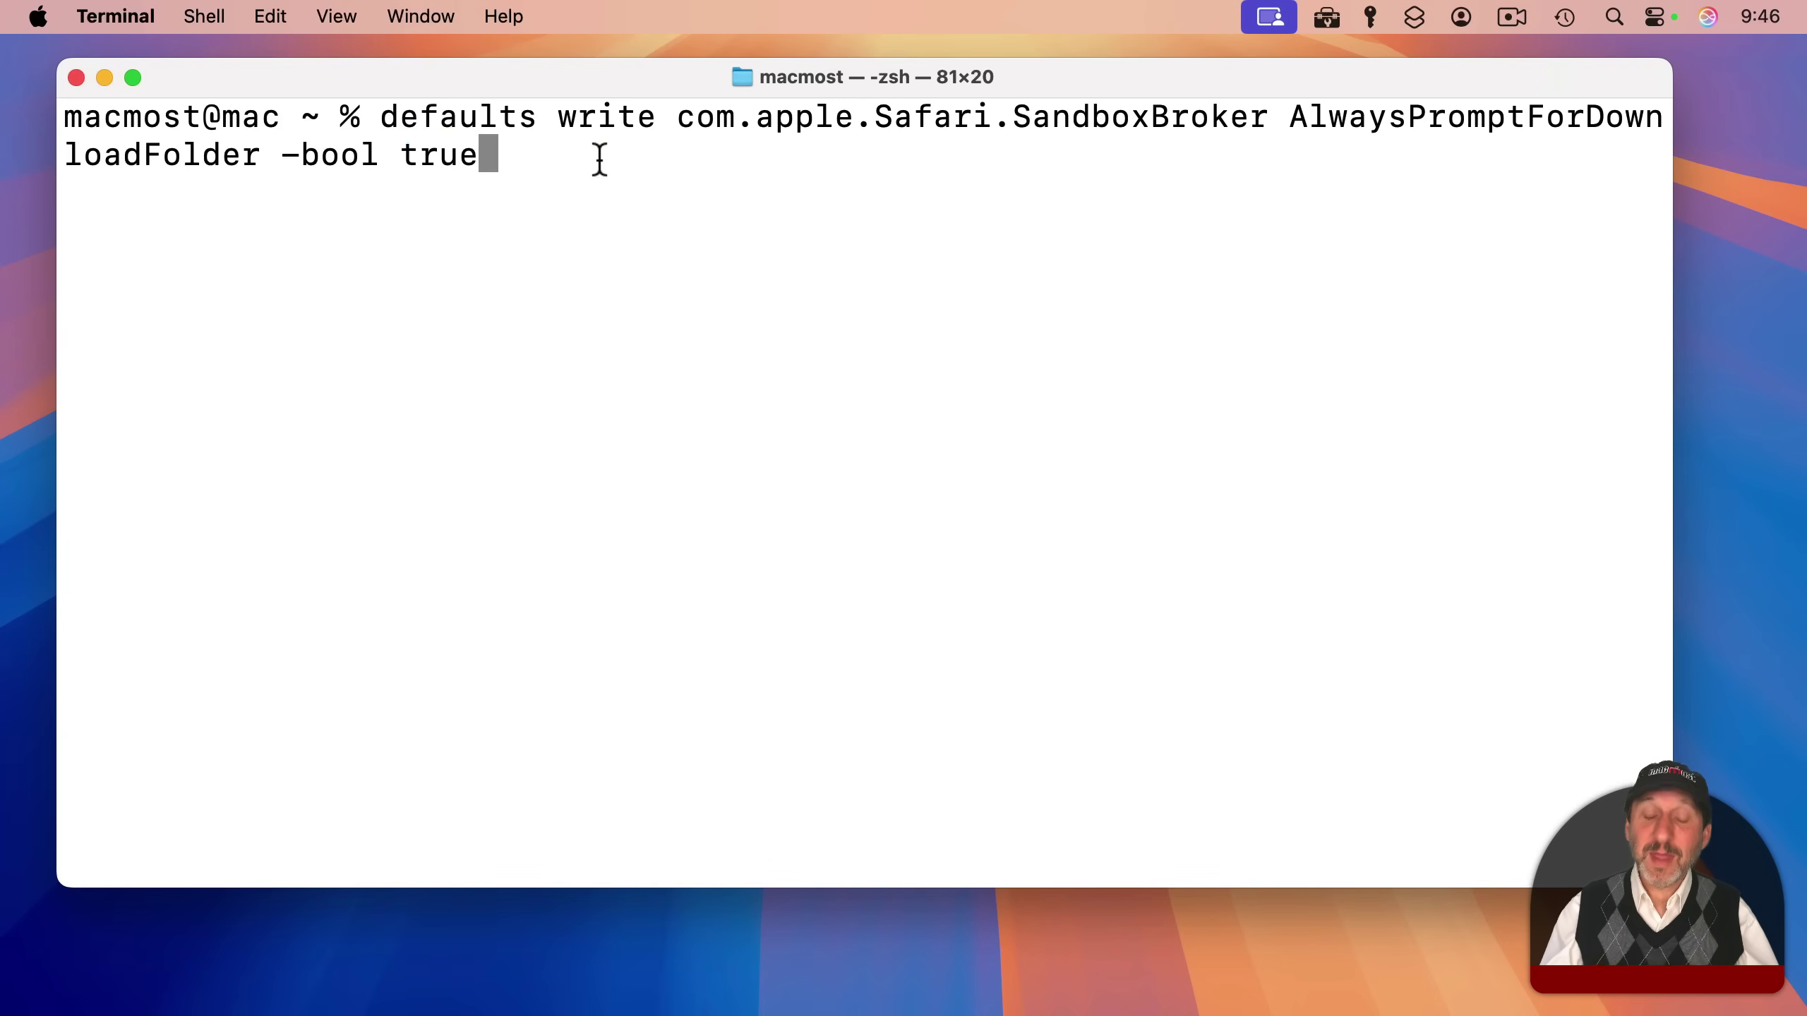
{"action": "key", "text": "Return"}
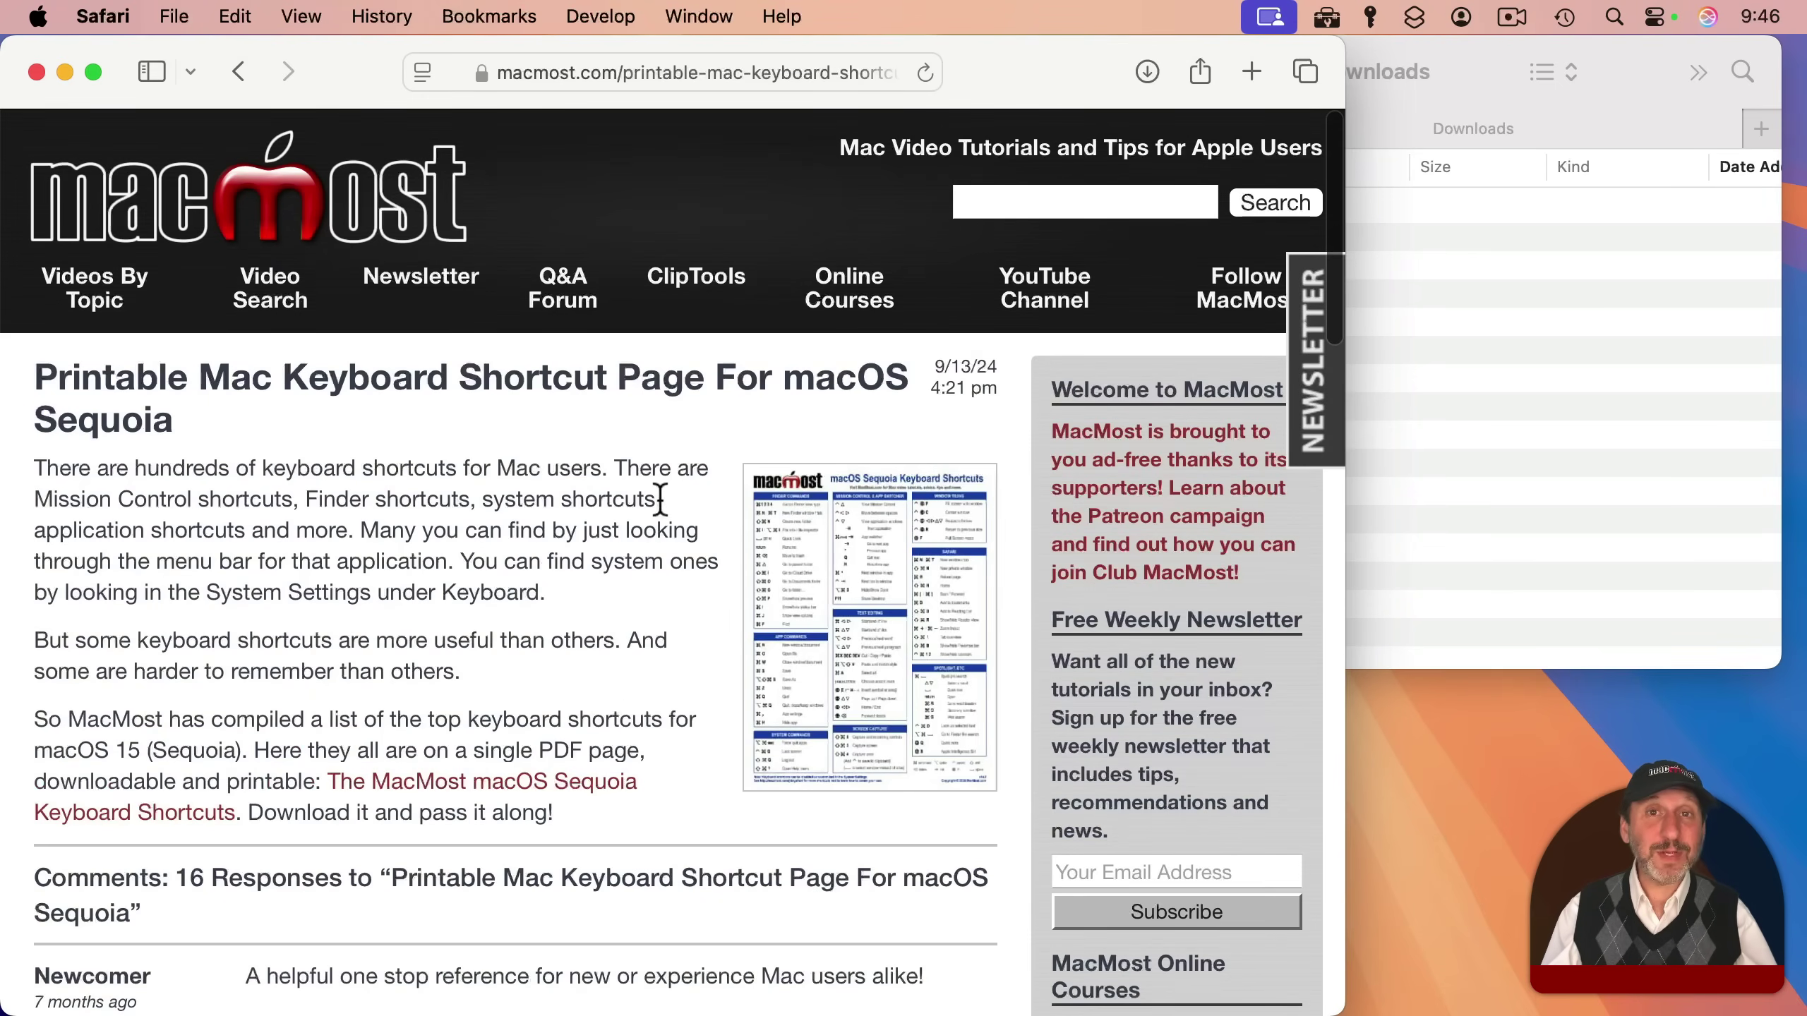
{"action": "left_click", "coordinate": [451, 779]}
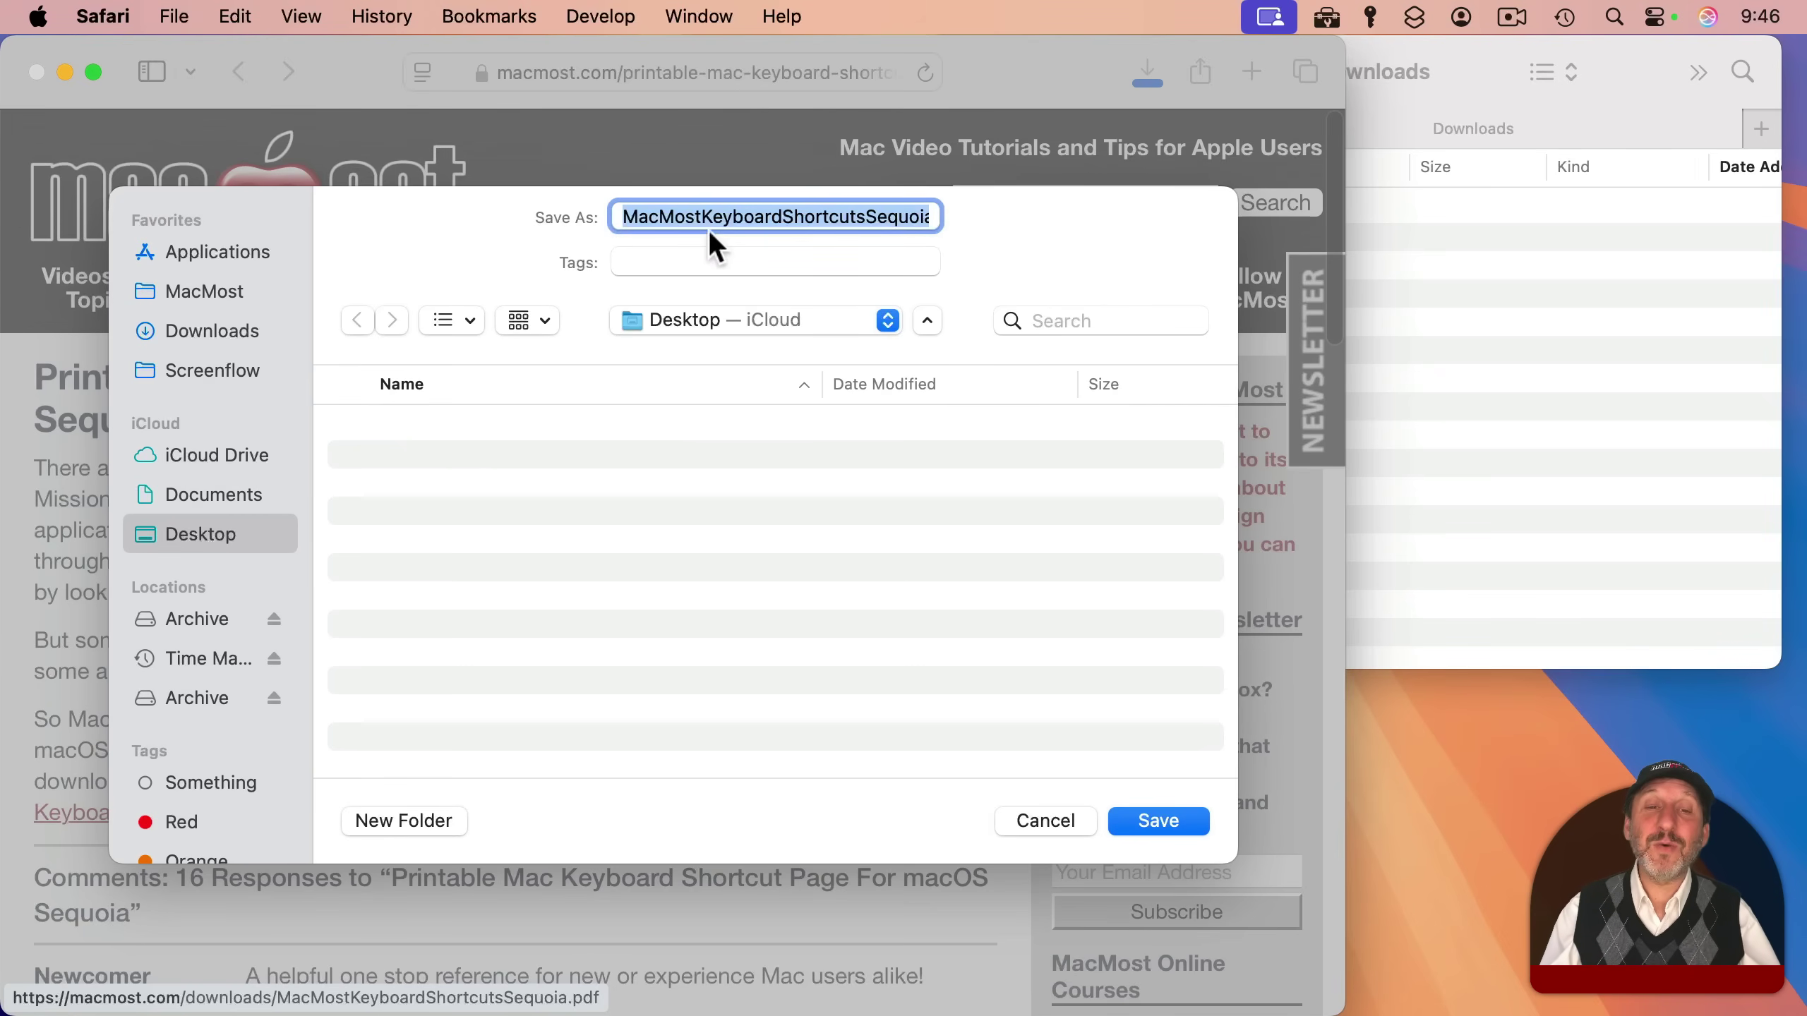
{"action": "left_click", "coordinate": [711, 329]}
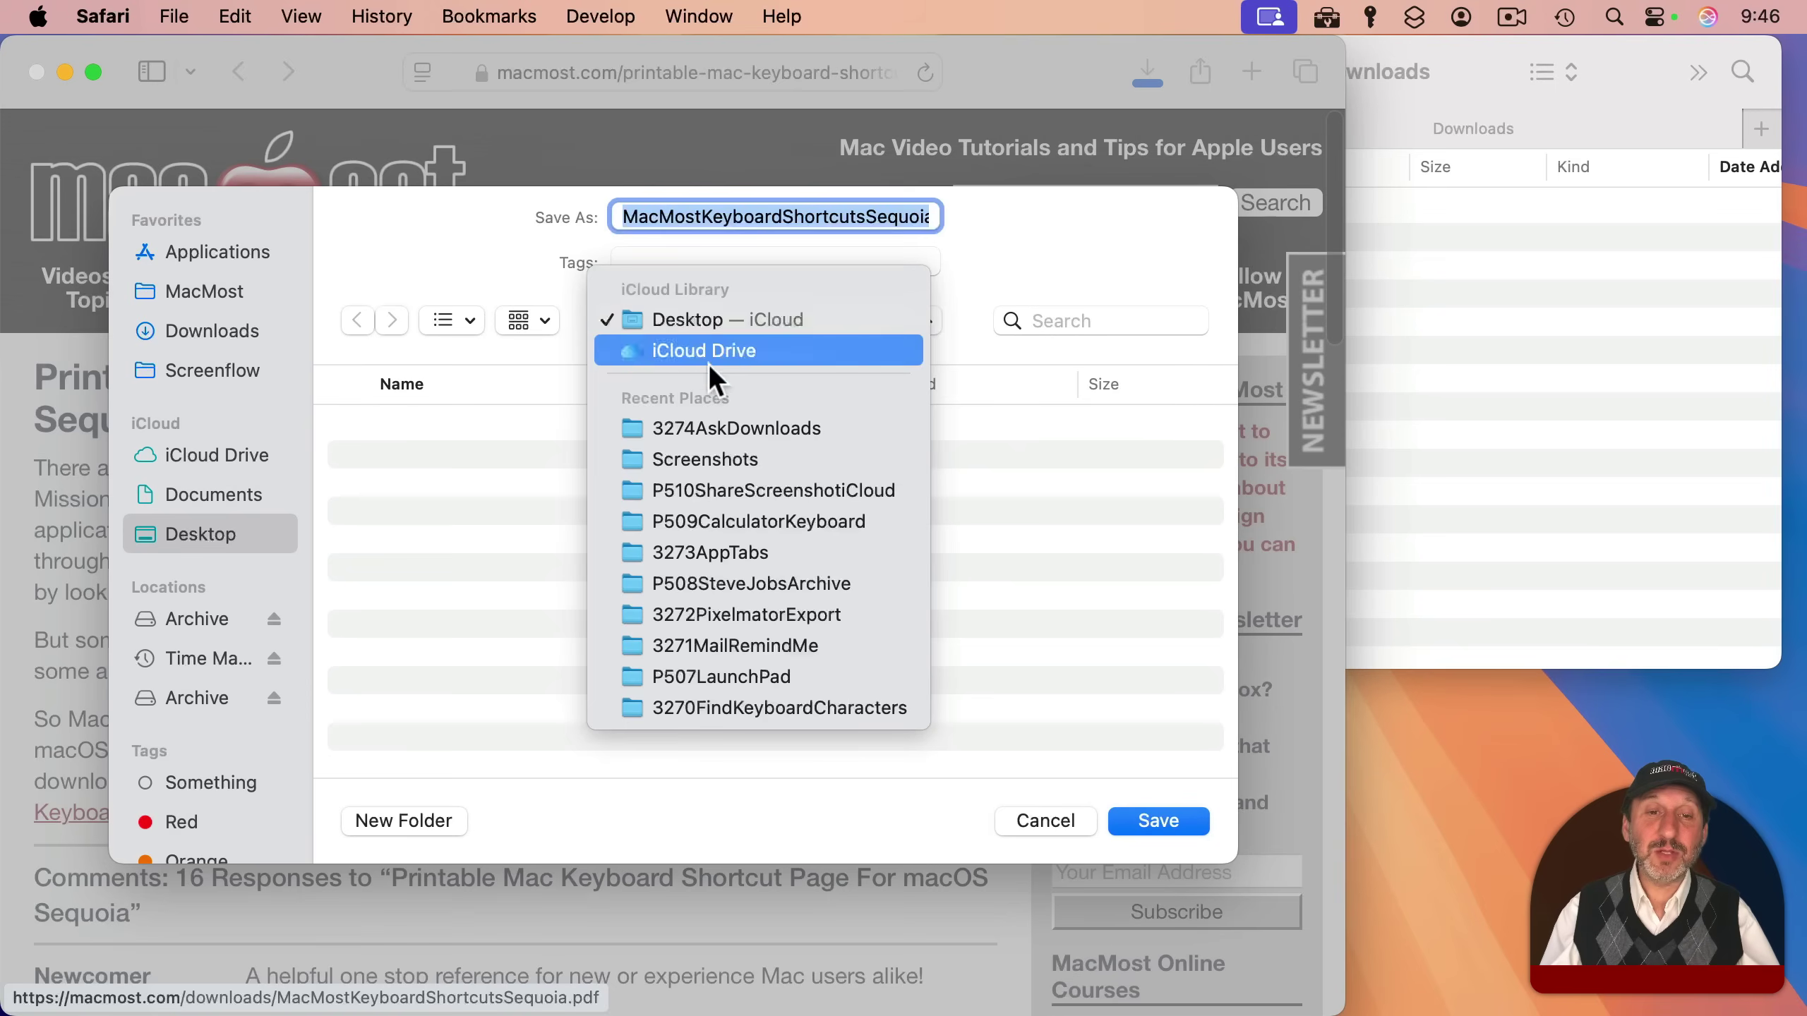
{"action": "left_click", "coordinate": [435, 379]}
{"action": "left_click", "coordinate": [189, 285]}
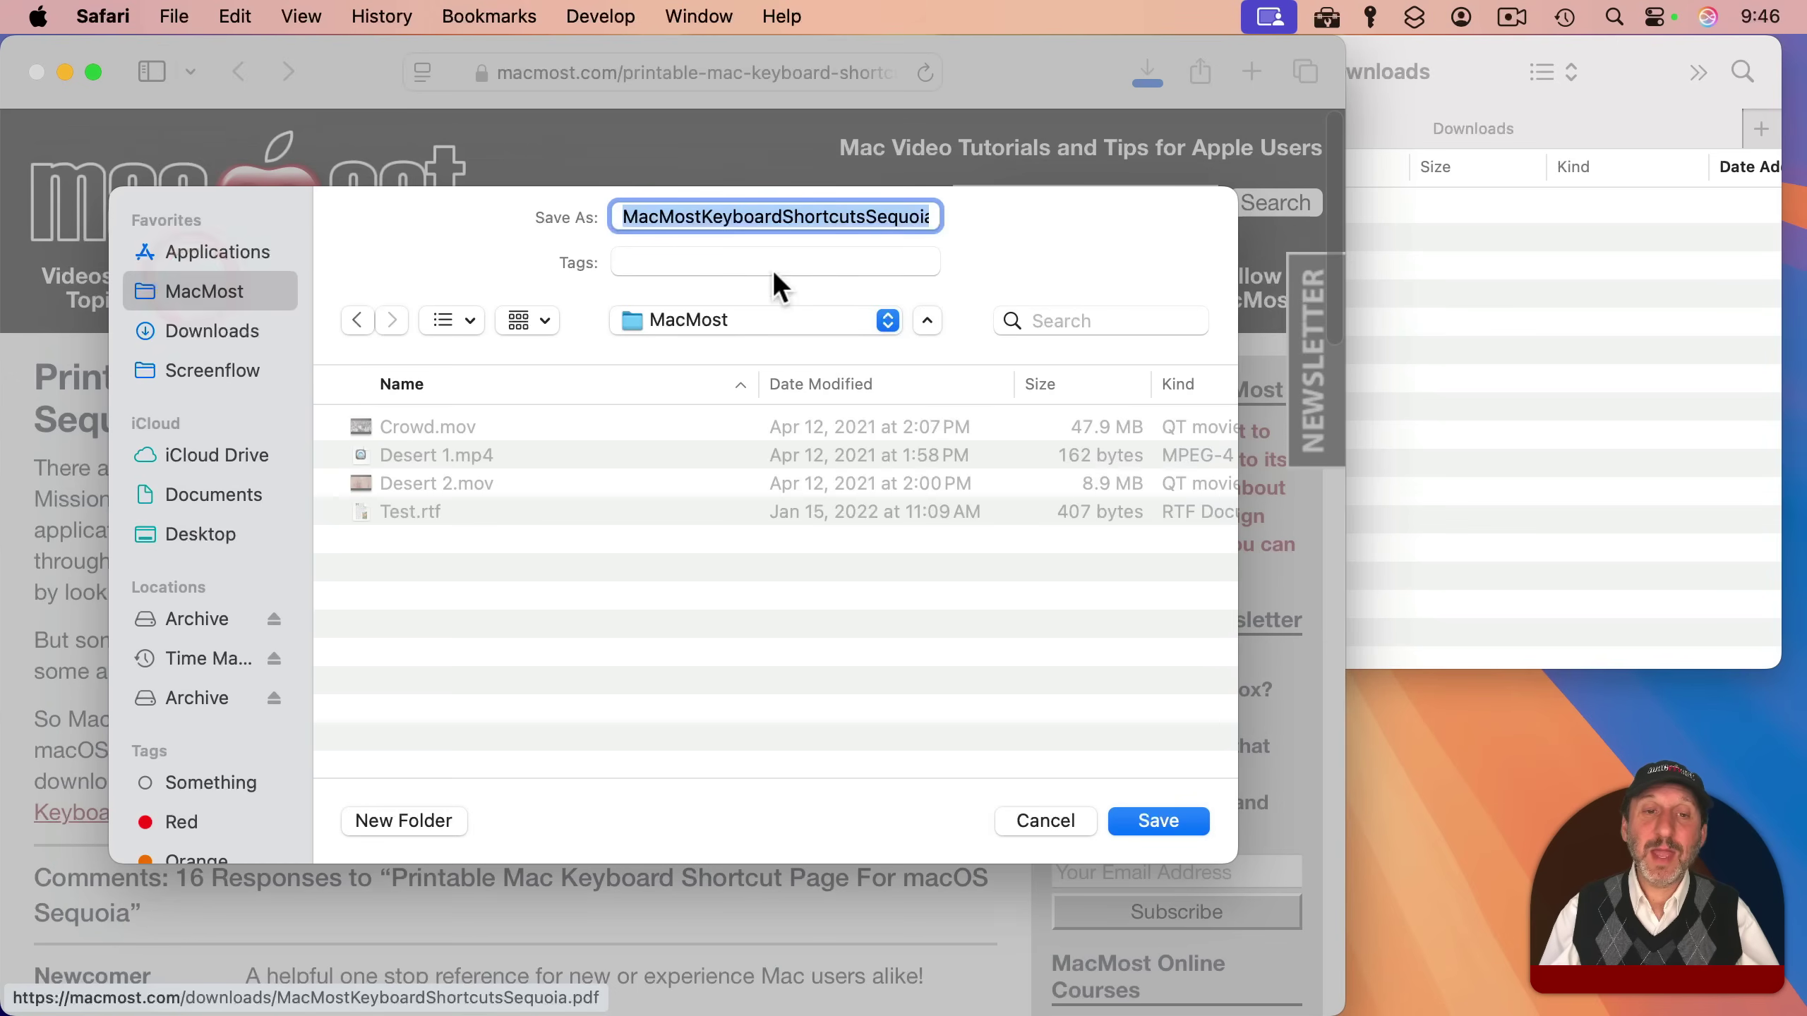
{"action": "left_click", "coordinate": [217, 496]}
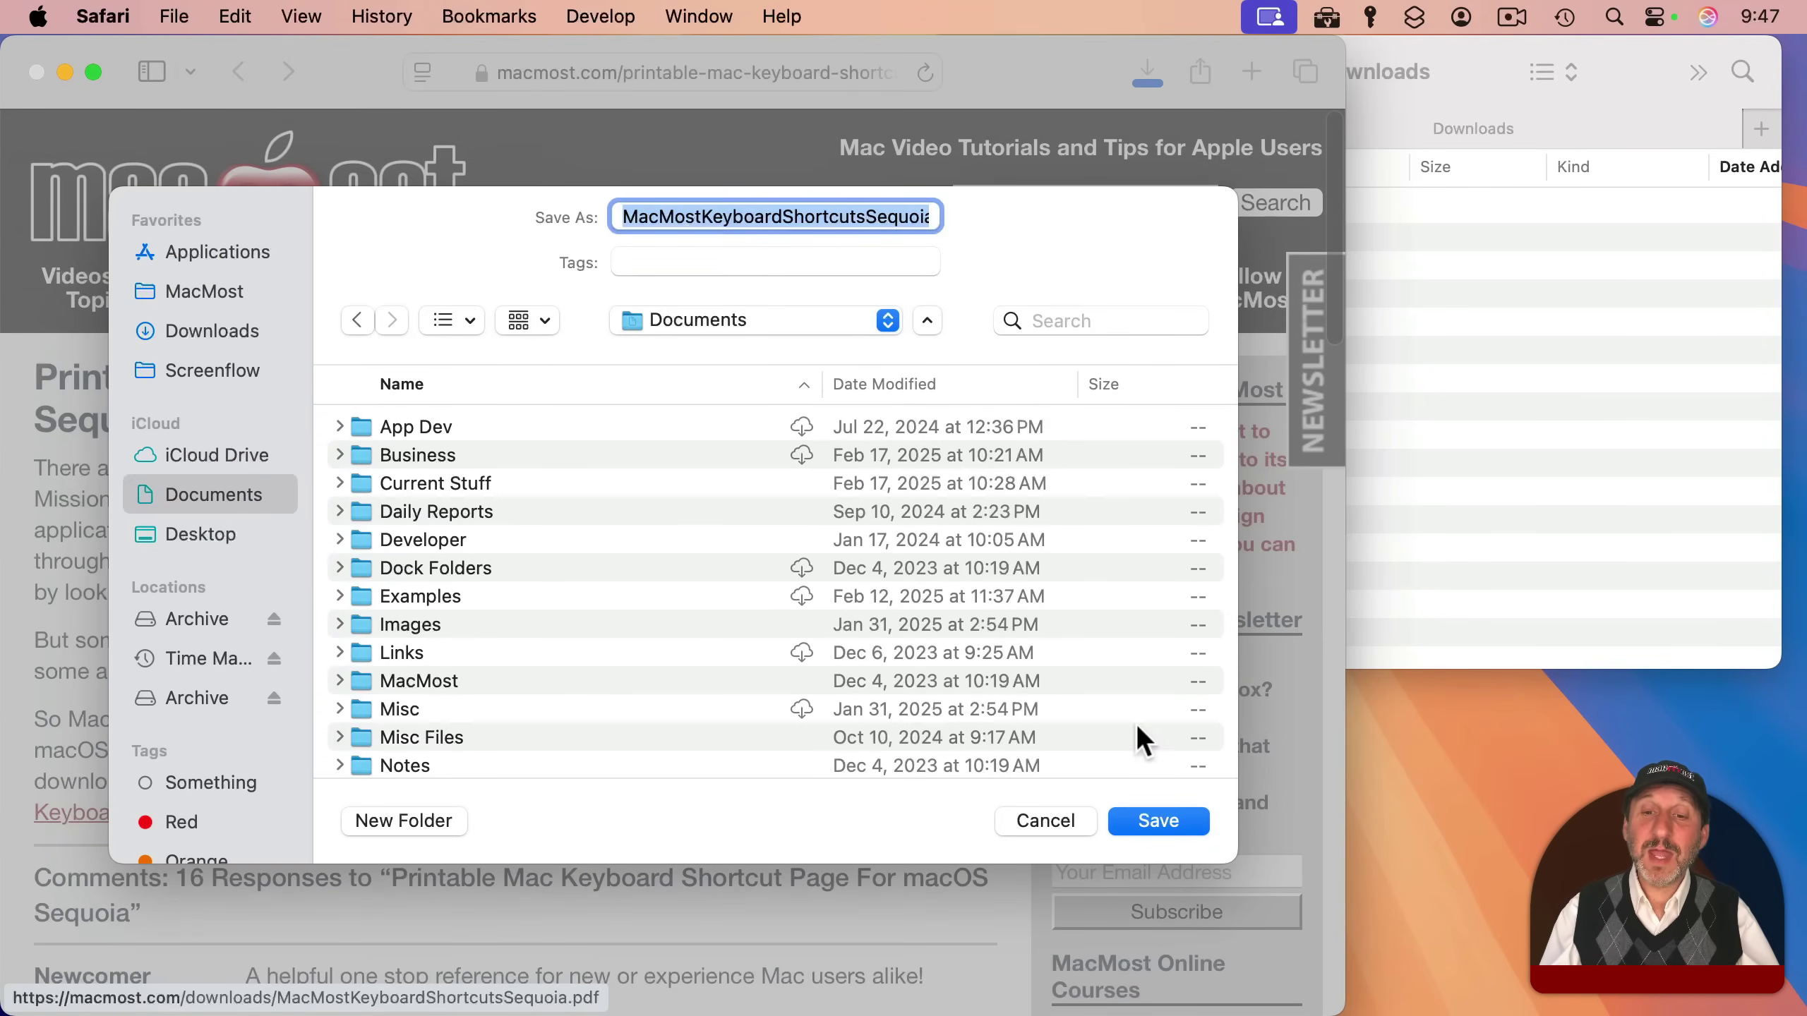
{"action": "left_click", "coordinate": [1027, 825]}
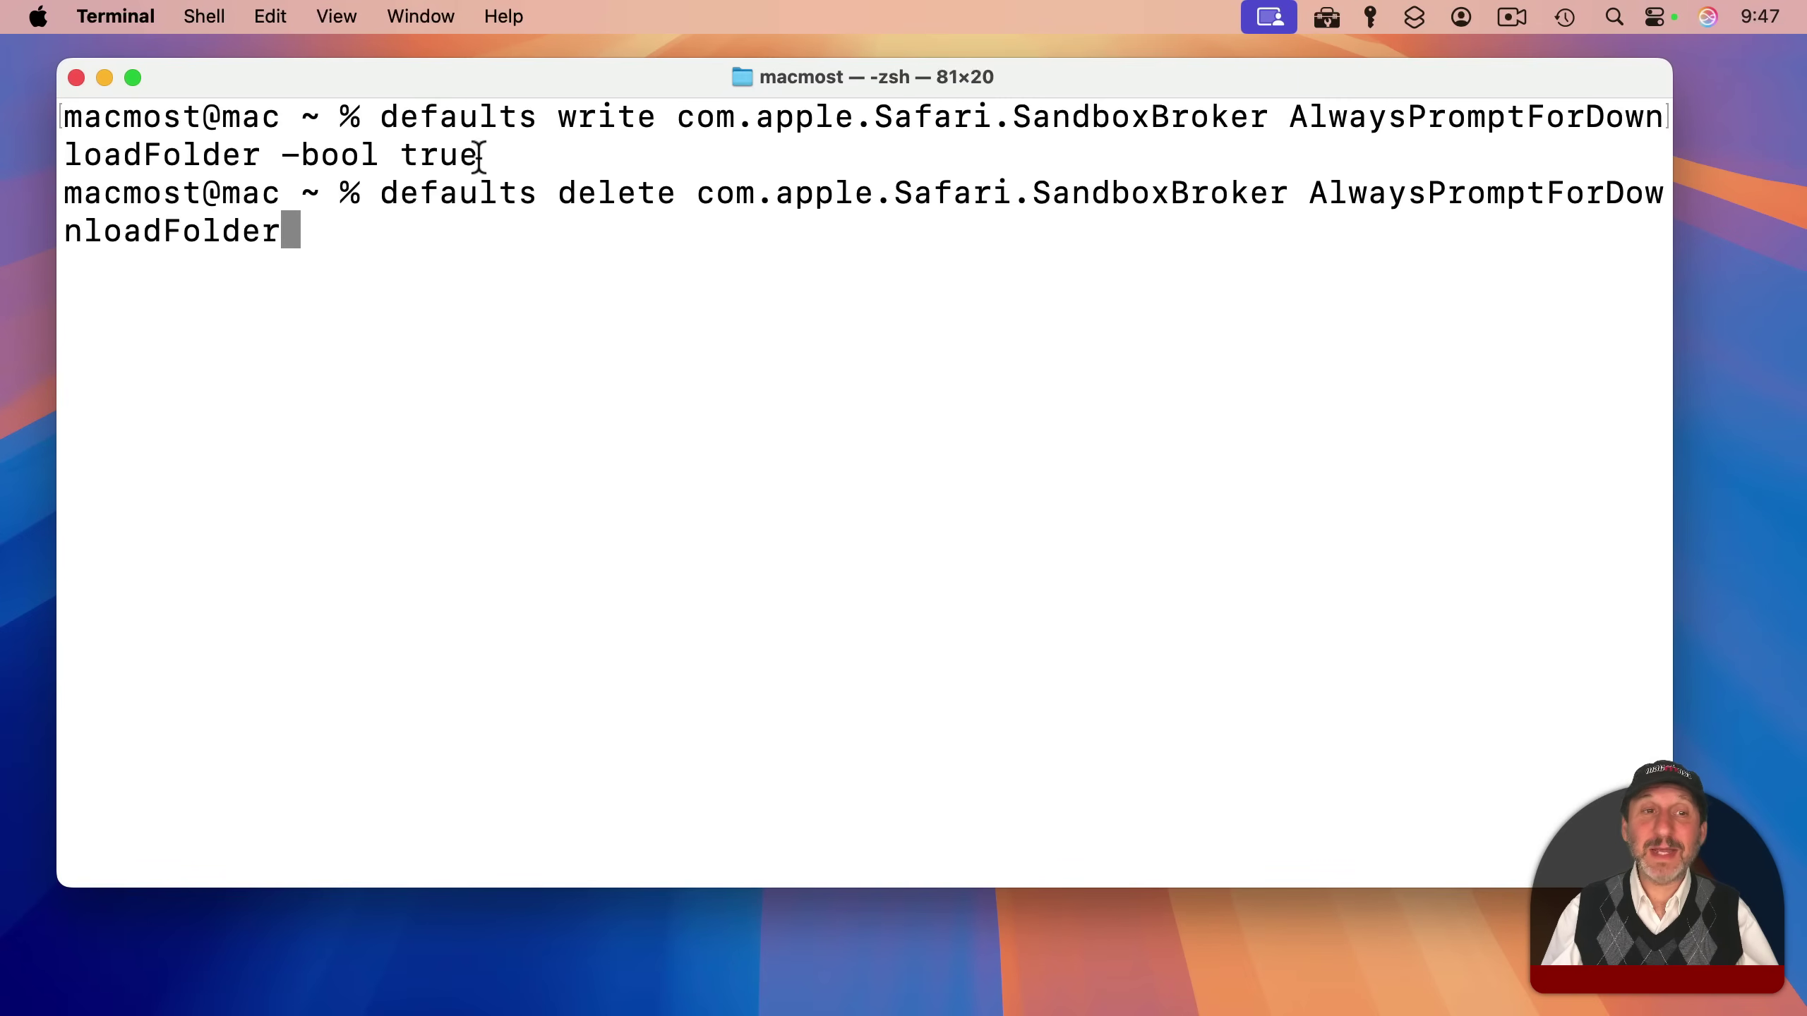
Run 'defaults delete com.apple.Safari.SandboxBroker AlwaysPromptForDownloadFolder' in Terminal to revert the setting.
{"action": "double_click", "coordinate": [434, 155]}
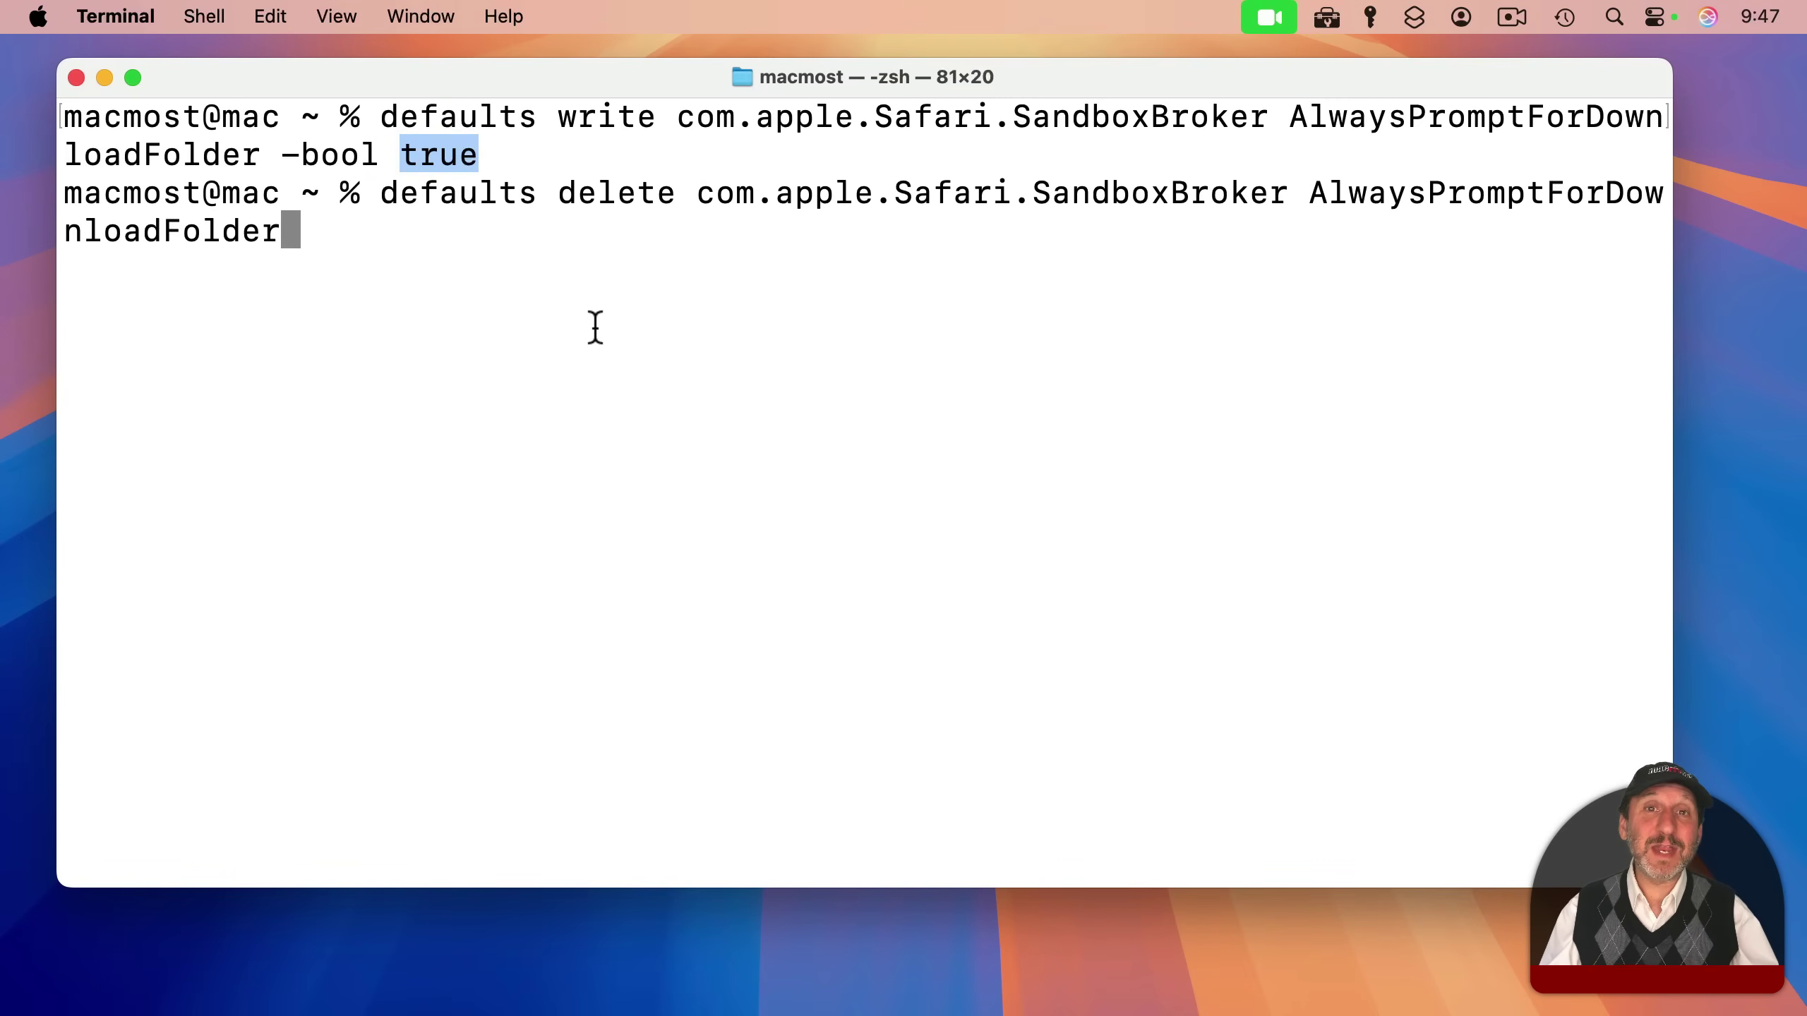
{"action": "left_click_drag", "start_coordinate": [424, 192], "coordinate": [574, 192]}
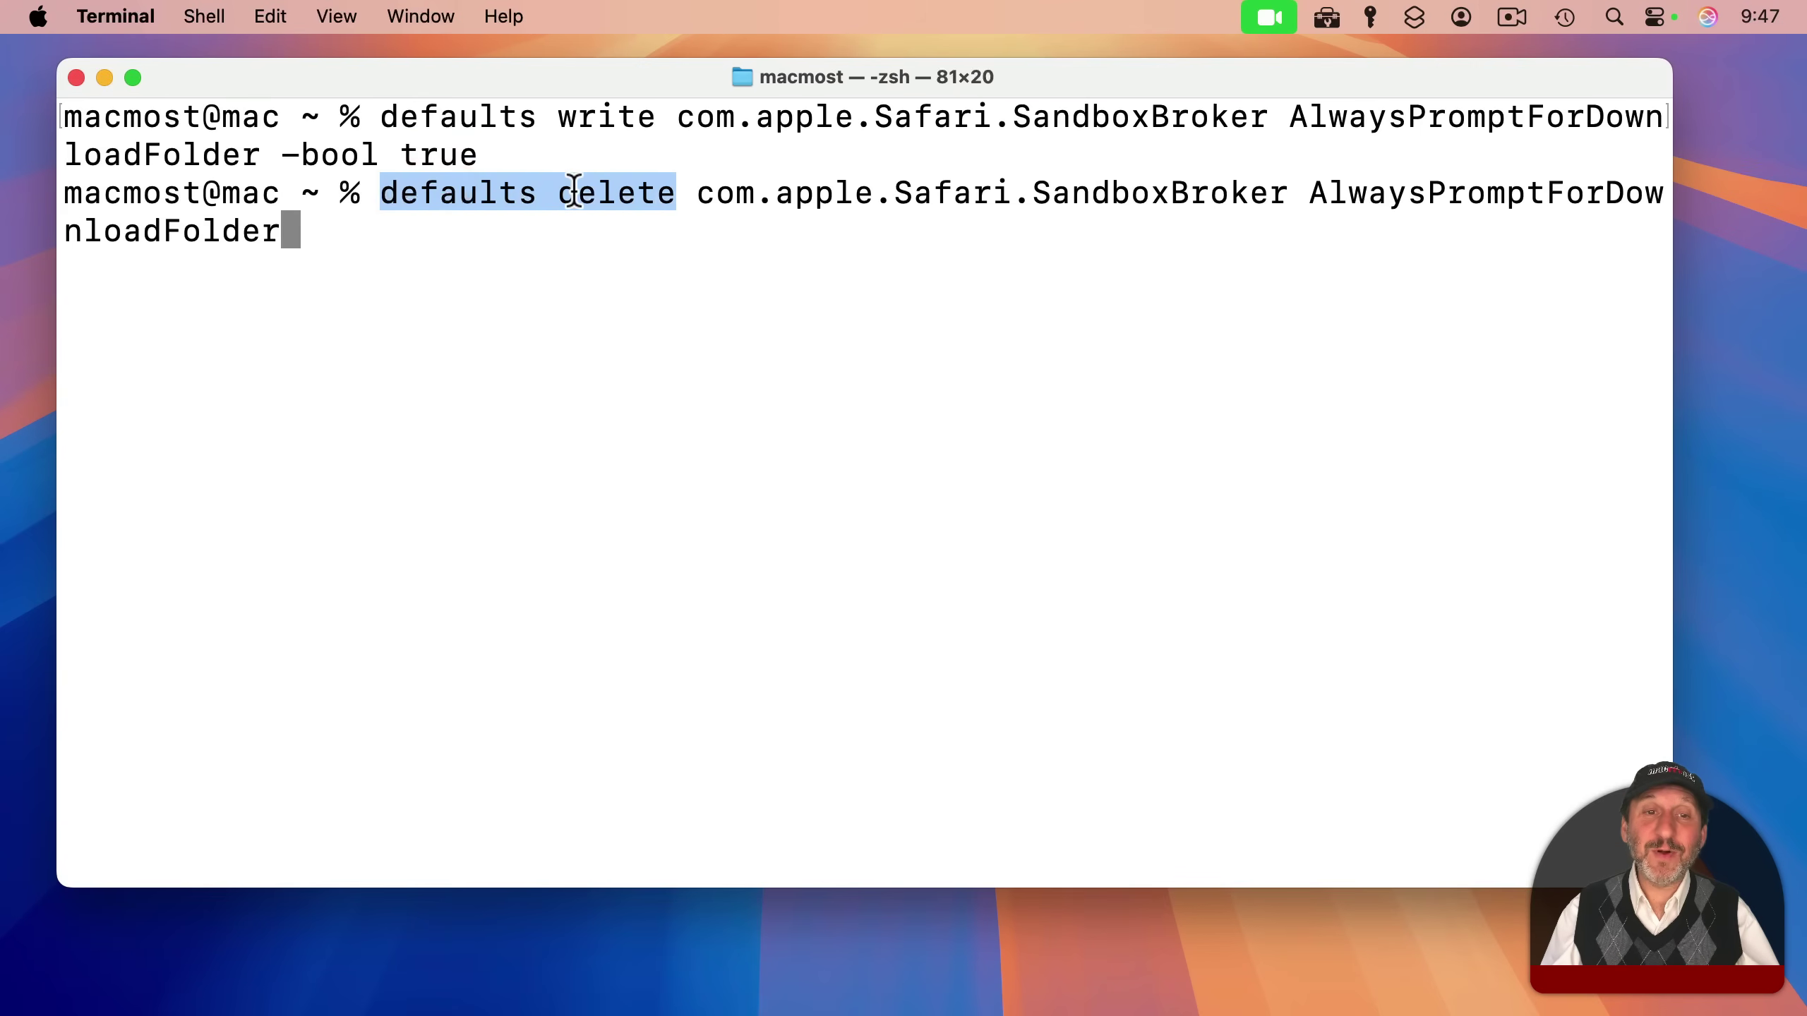
{"action": "double_click", "coordinate": [726, 192]}
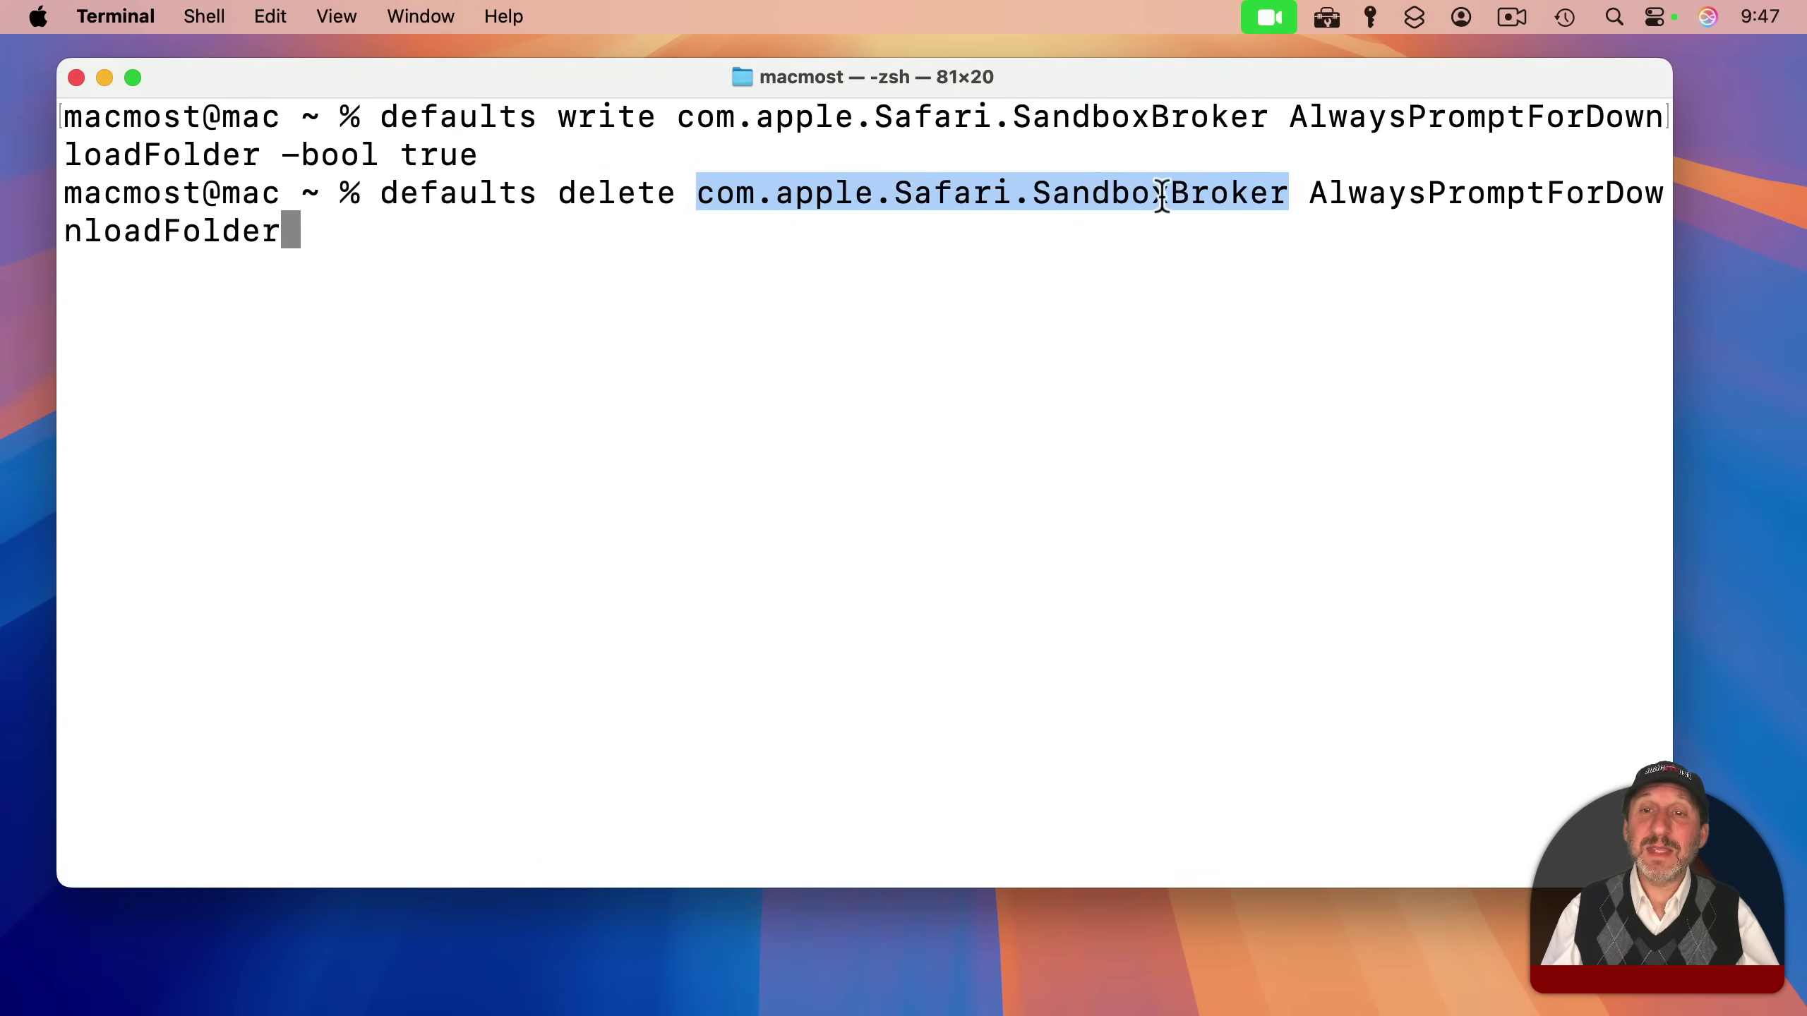
{"action": "double_click", "coordinate": [1360, 202]}
{"action": "left_click", "coordinate": [324, 230]}
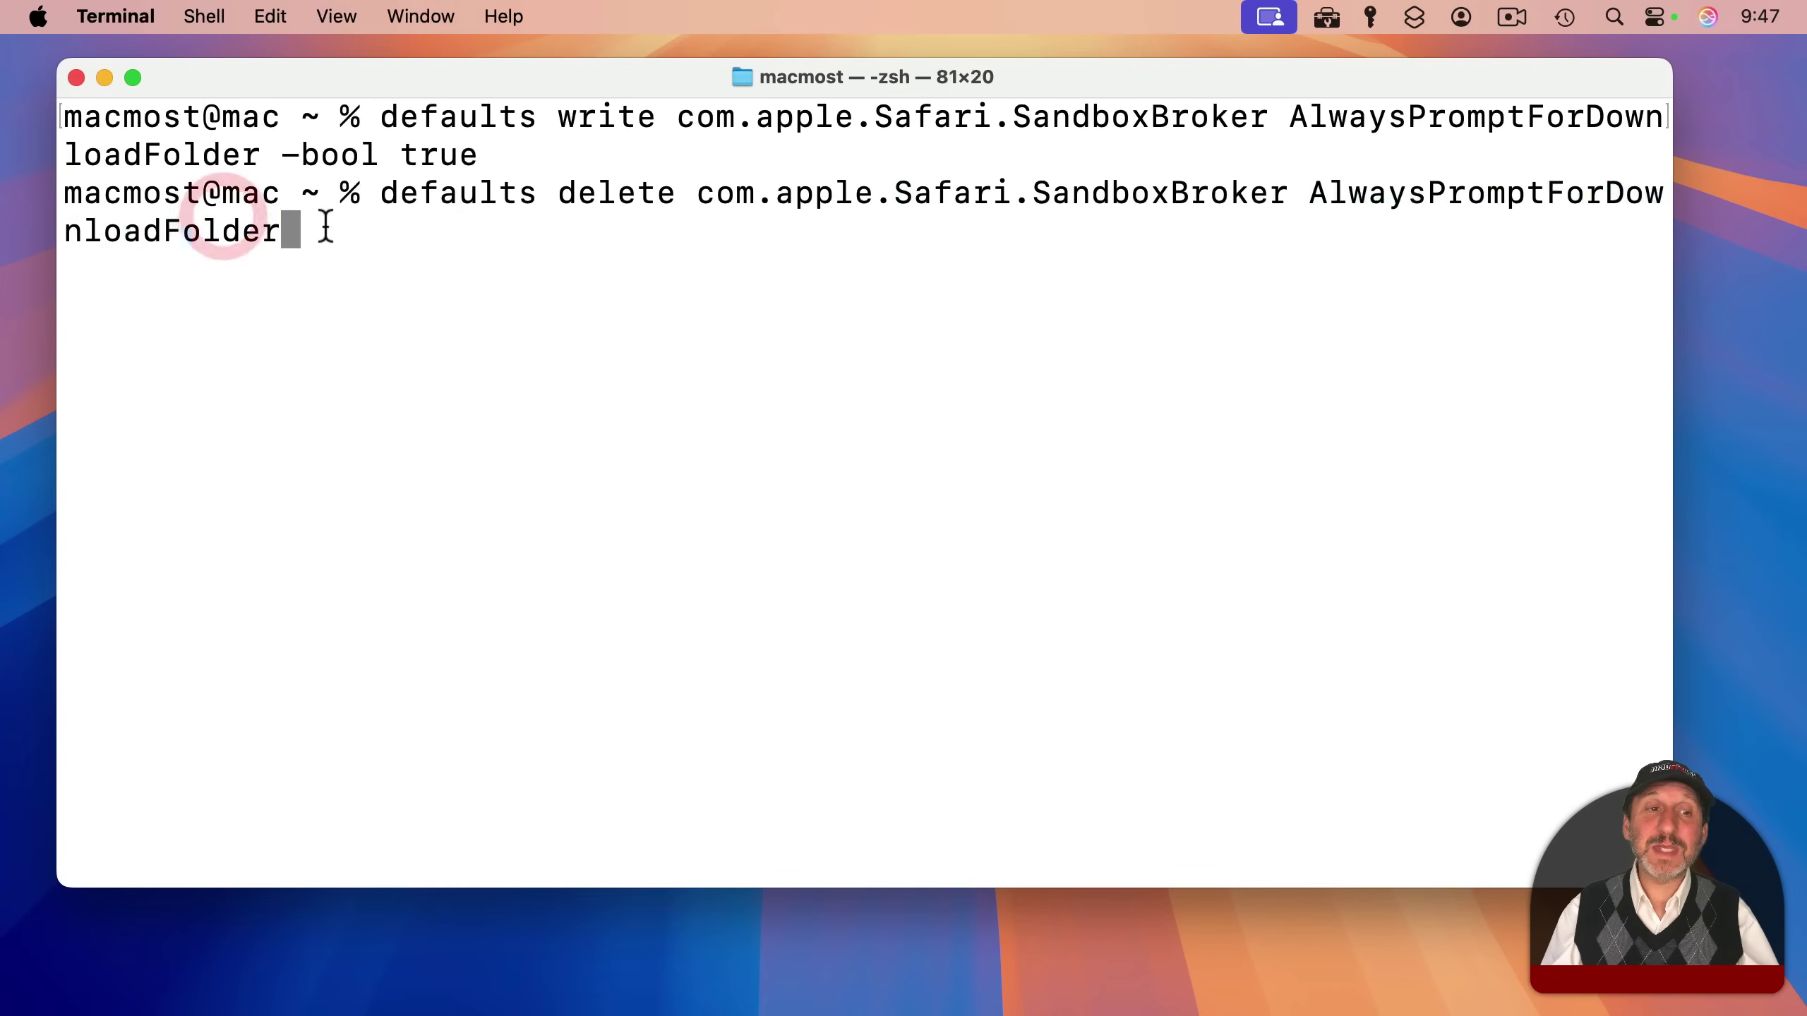
{"action": "key", "text": "Return"}
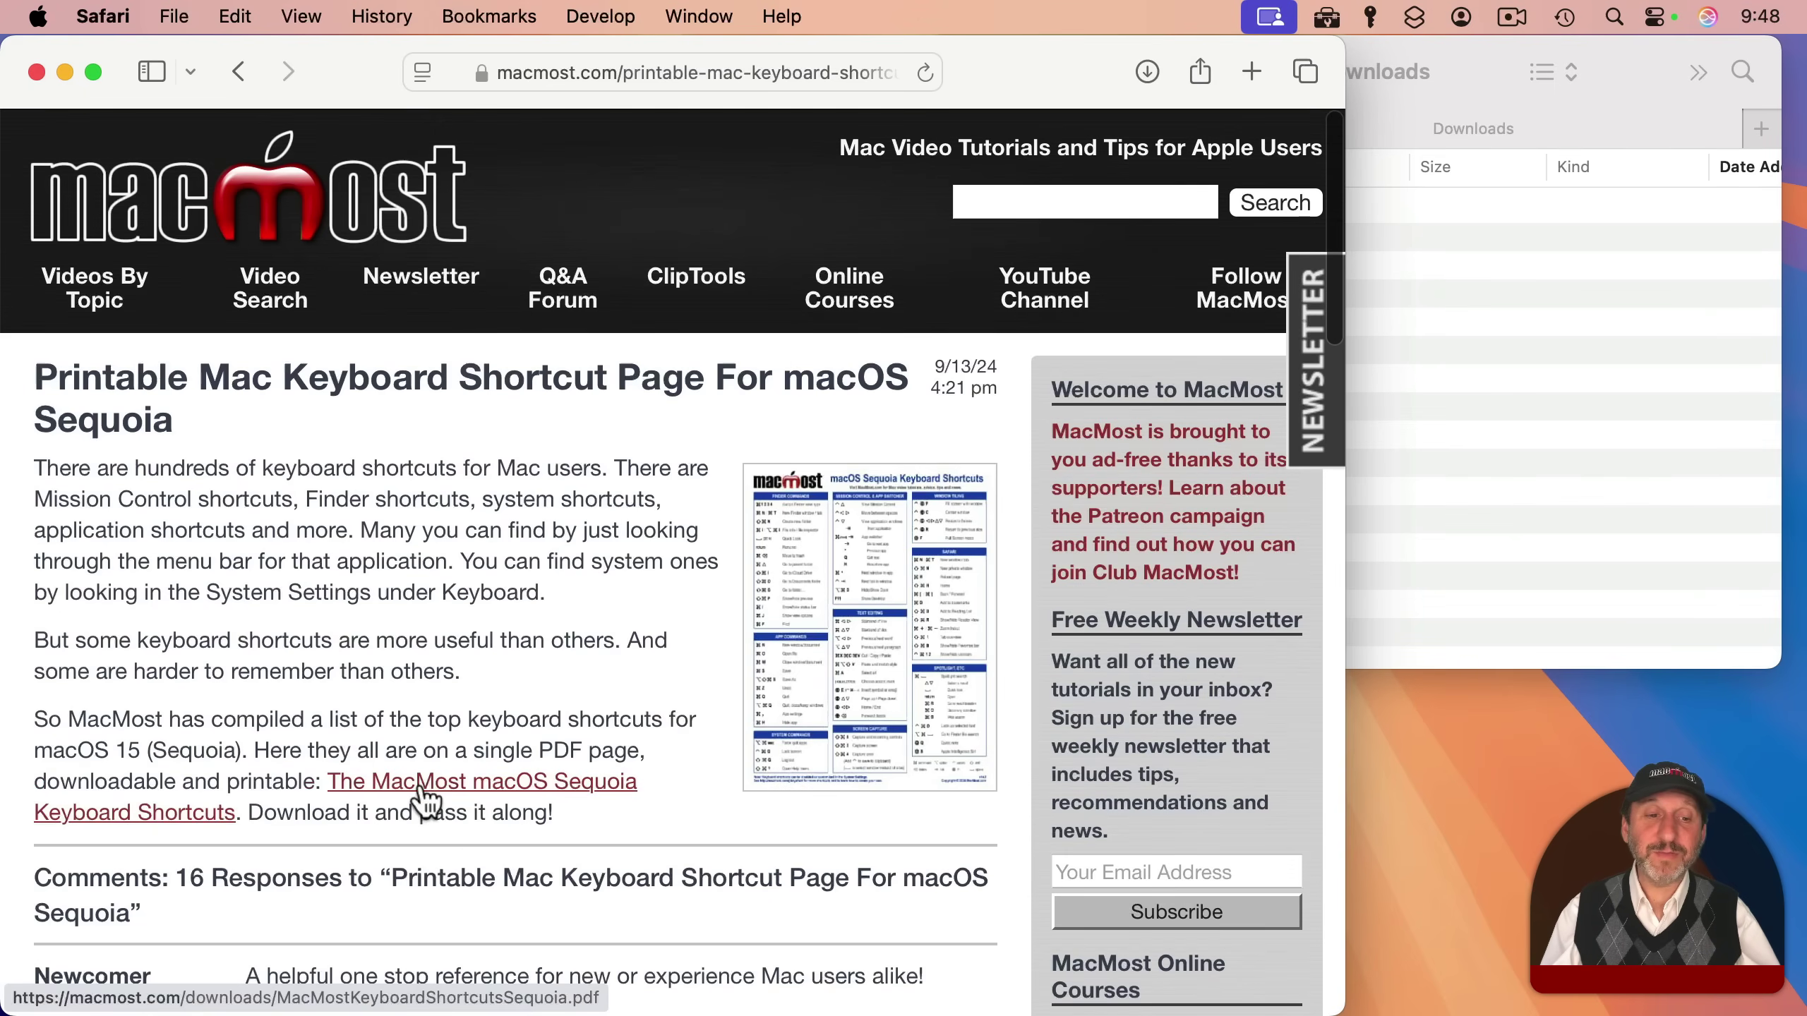
Click the MacMost macOS Sequoia Keyboard Shortcuts link so the PDF downloads without a prompt.
{"action": "left_click", "coordinate": [420, 783]}
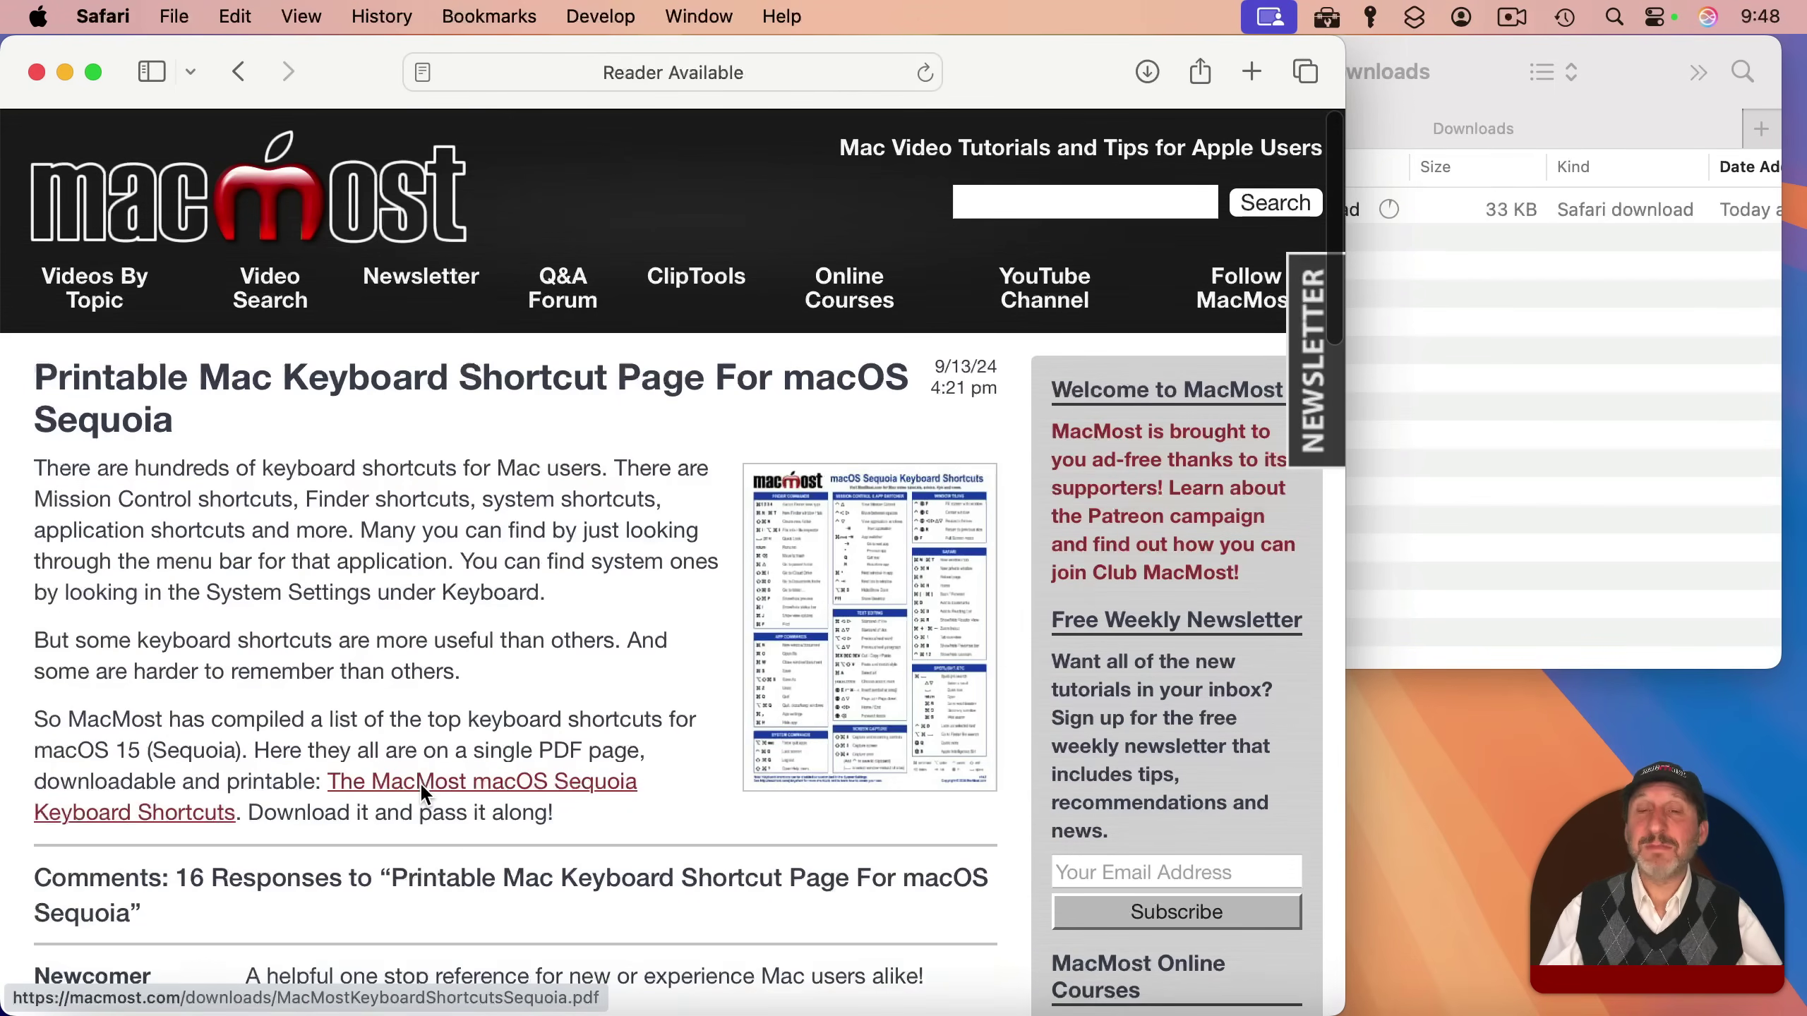